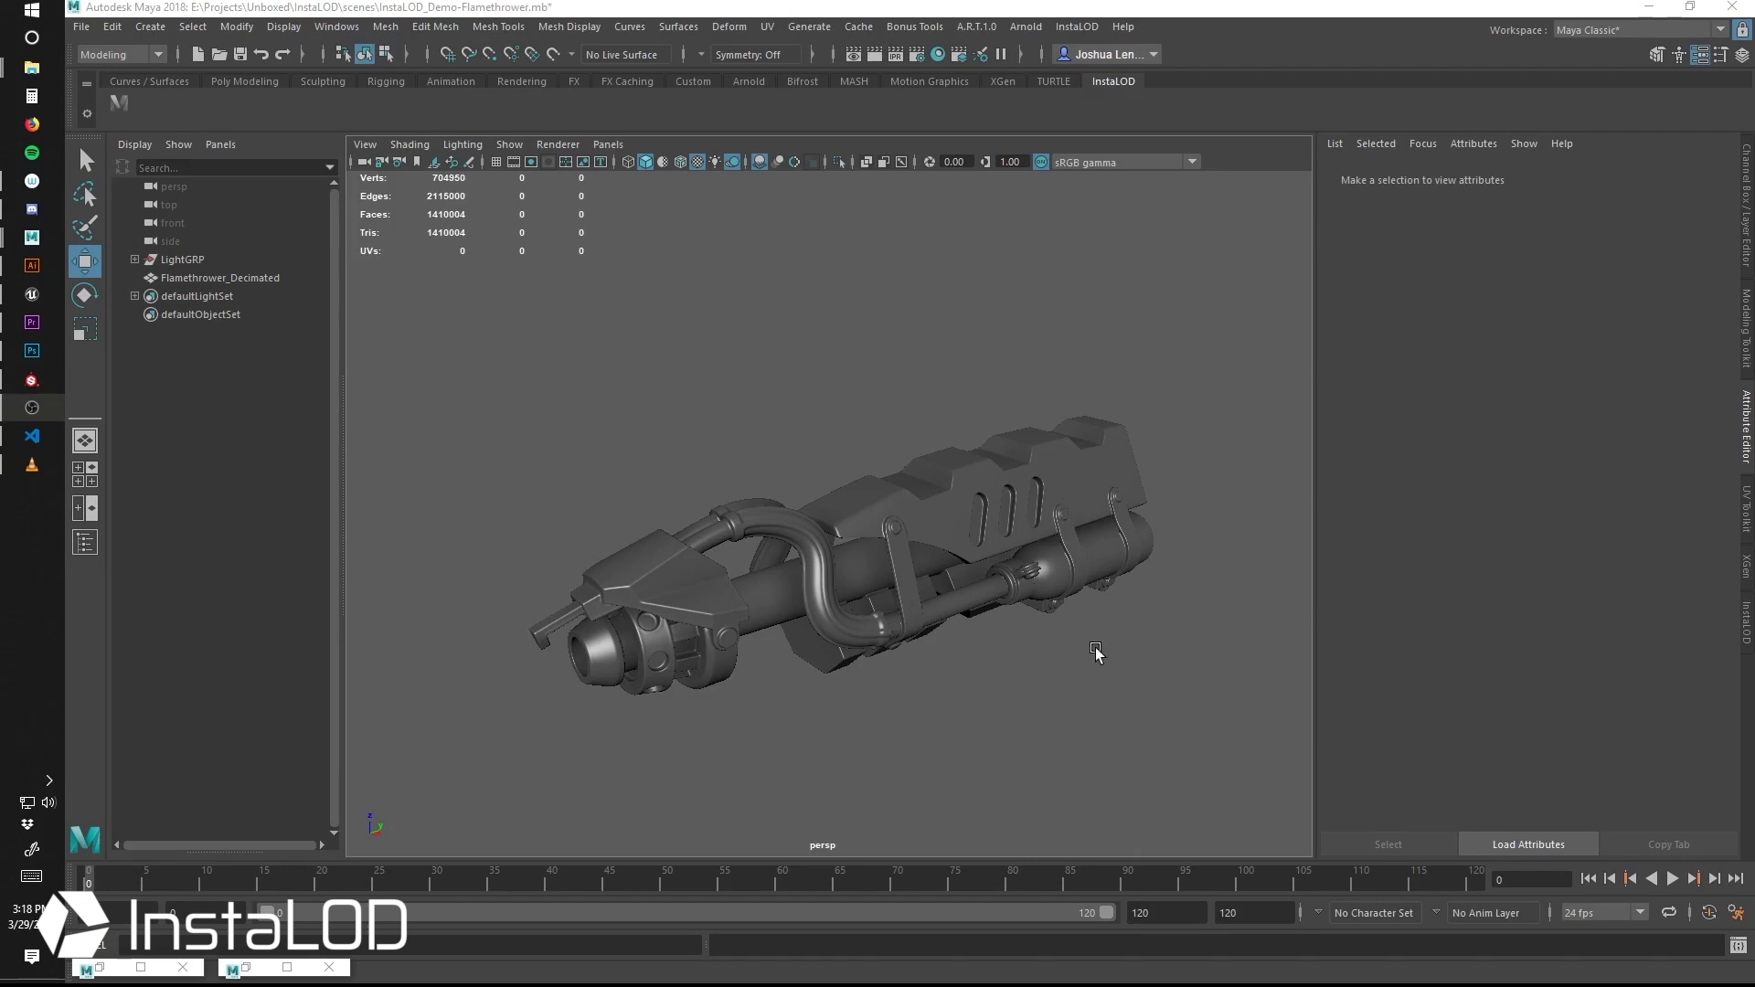
- Inspect the Flamethrower_Decimated mesh from several angles
left_click_drag(1093, 654, 1098, 701, "alt")
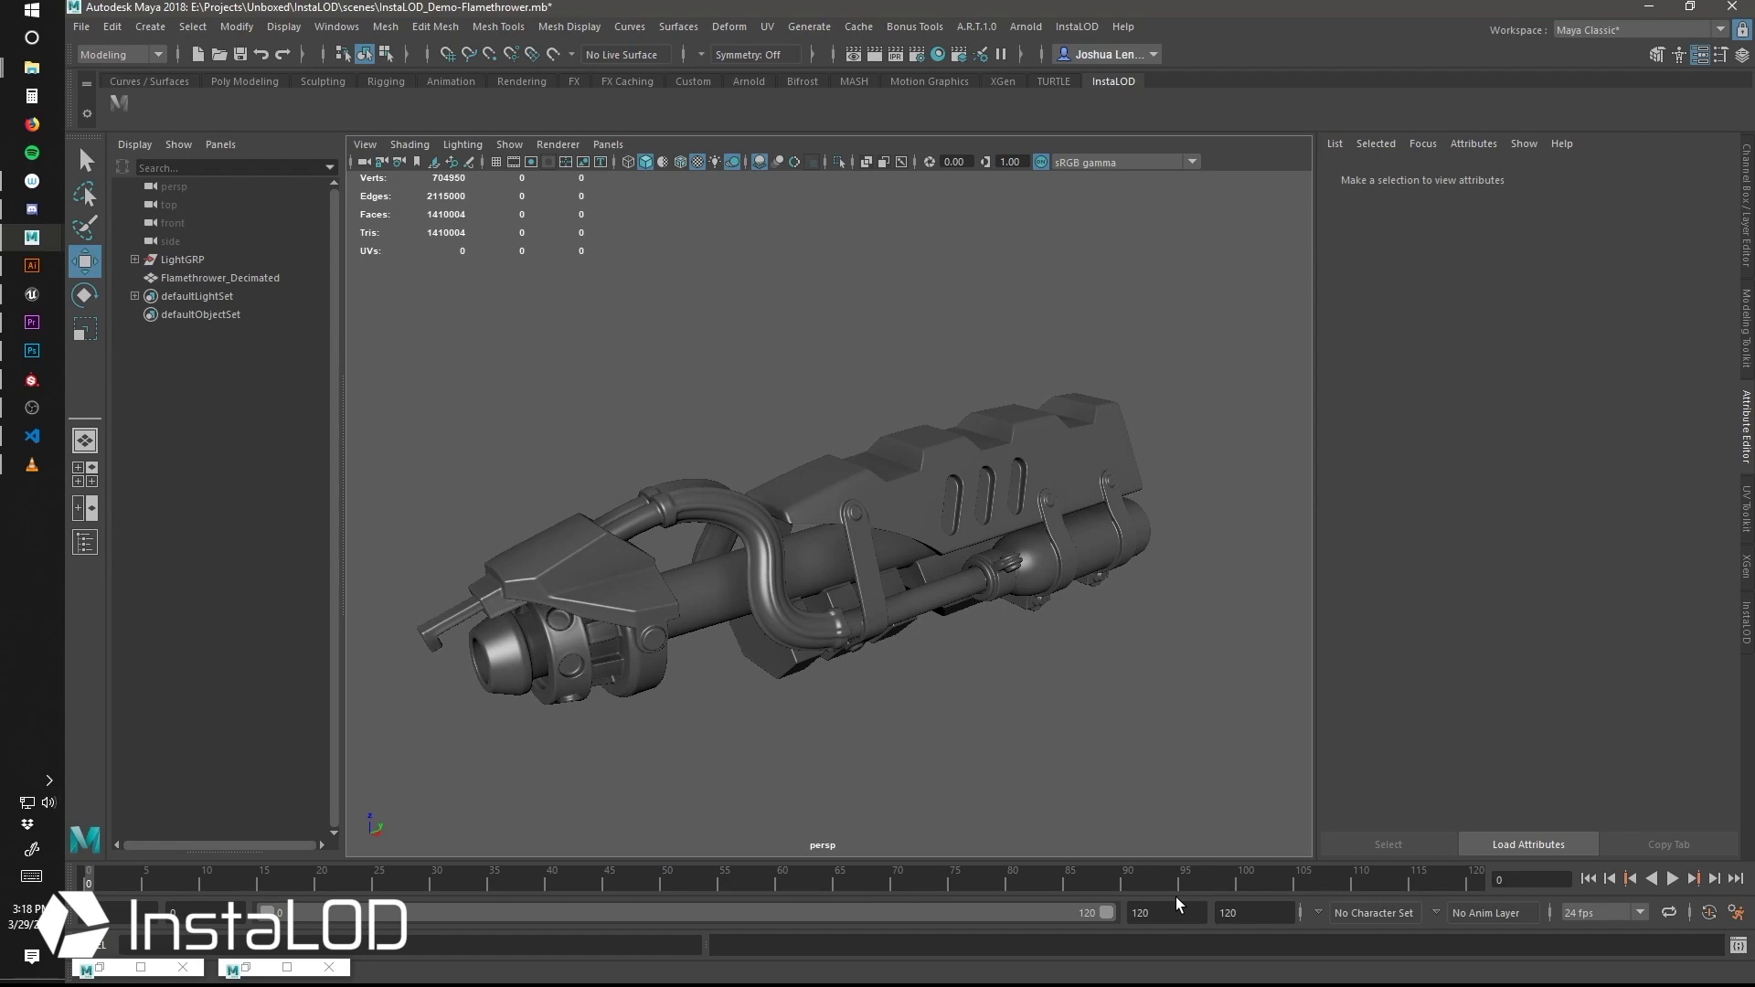
left_click(991, 592)
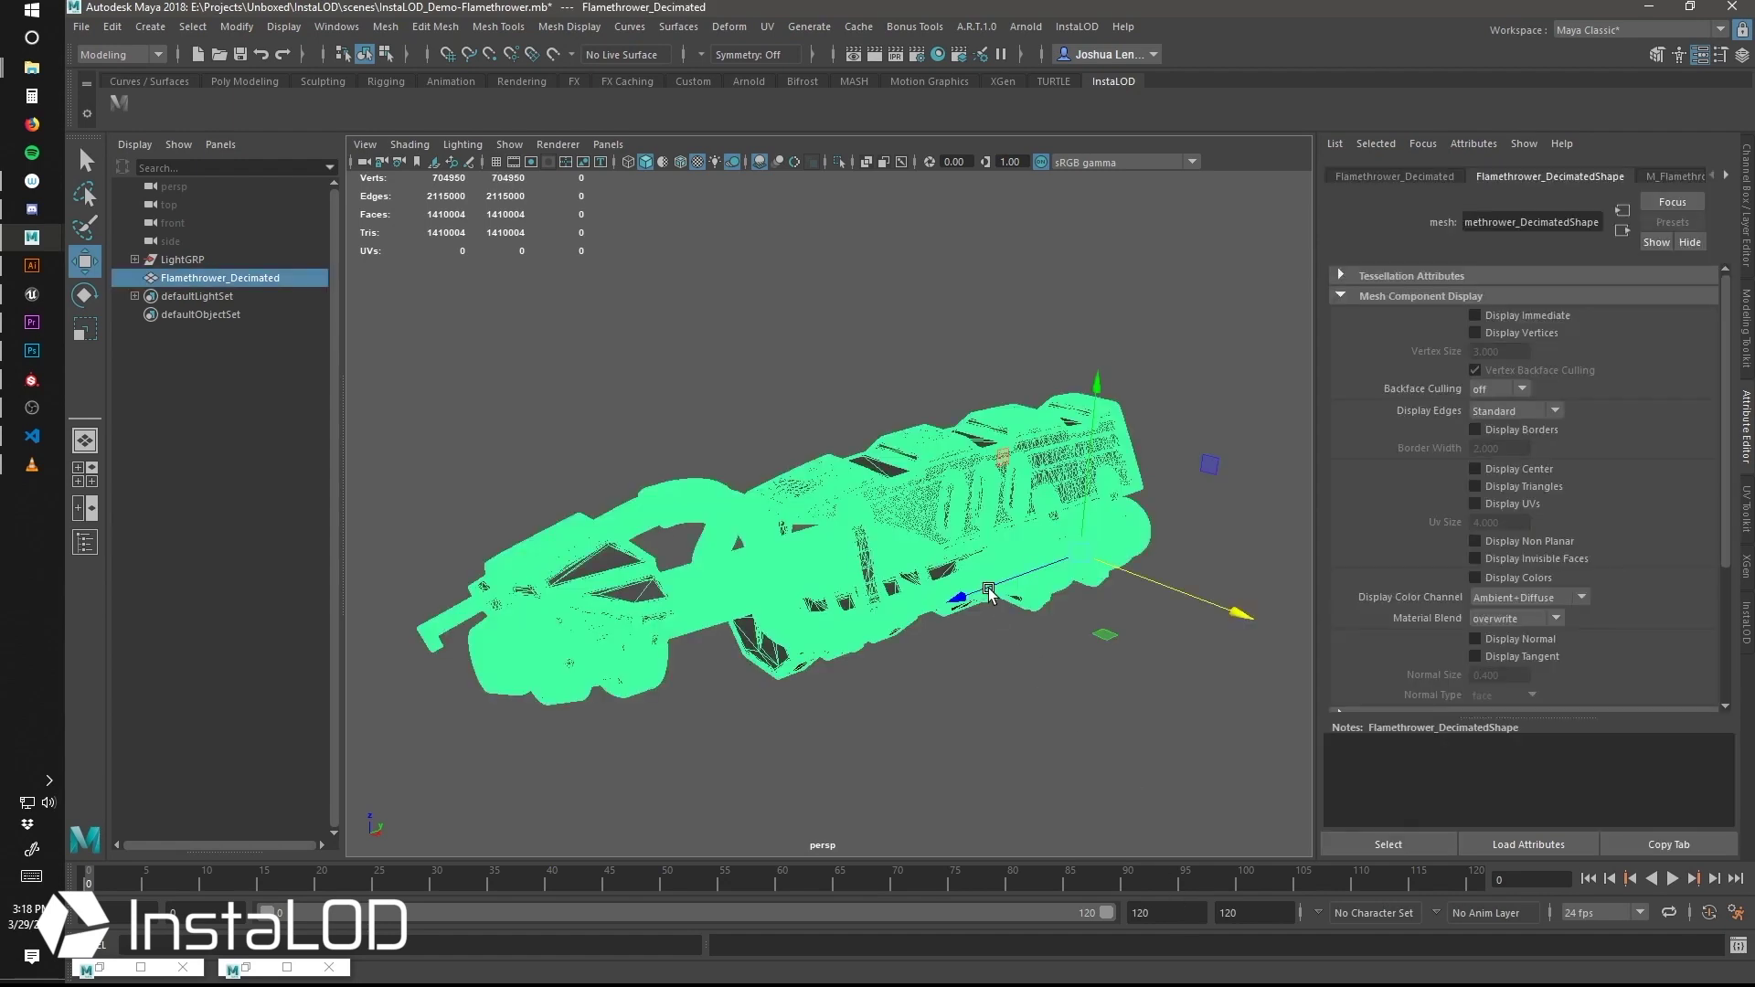
left_click(999, 644)
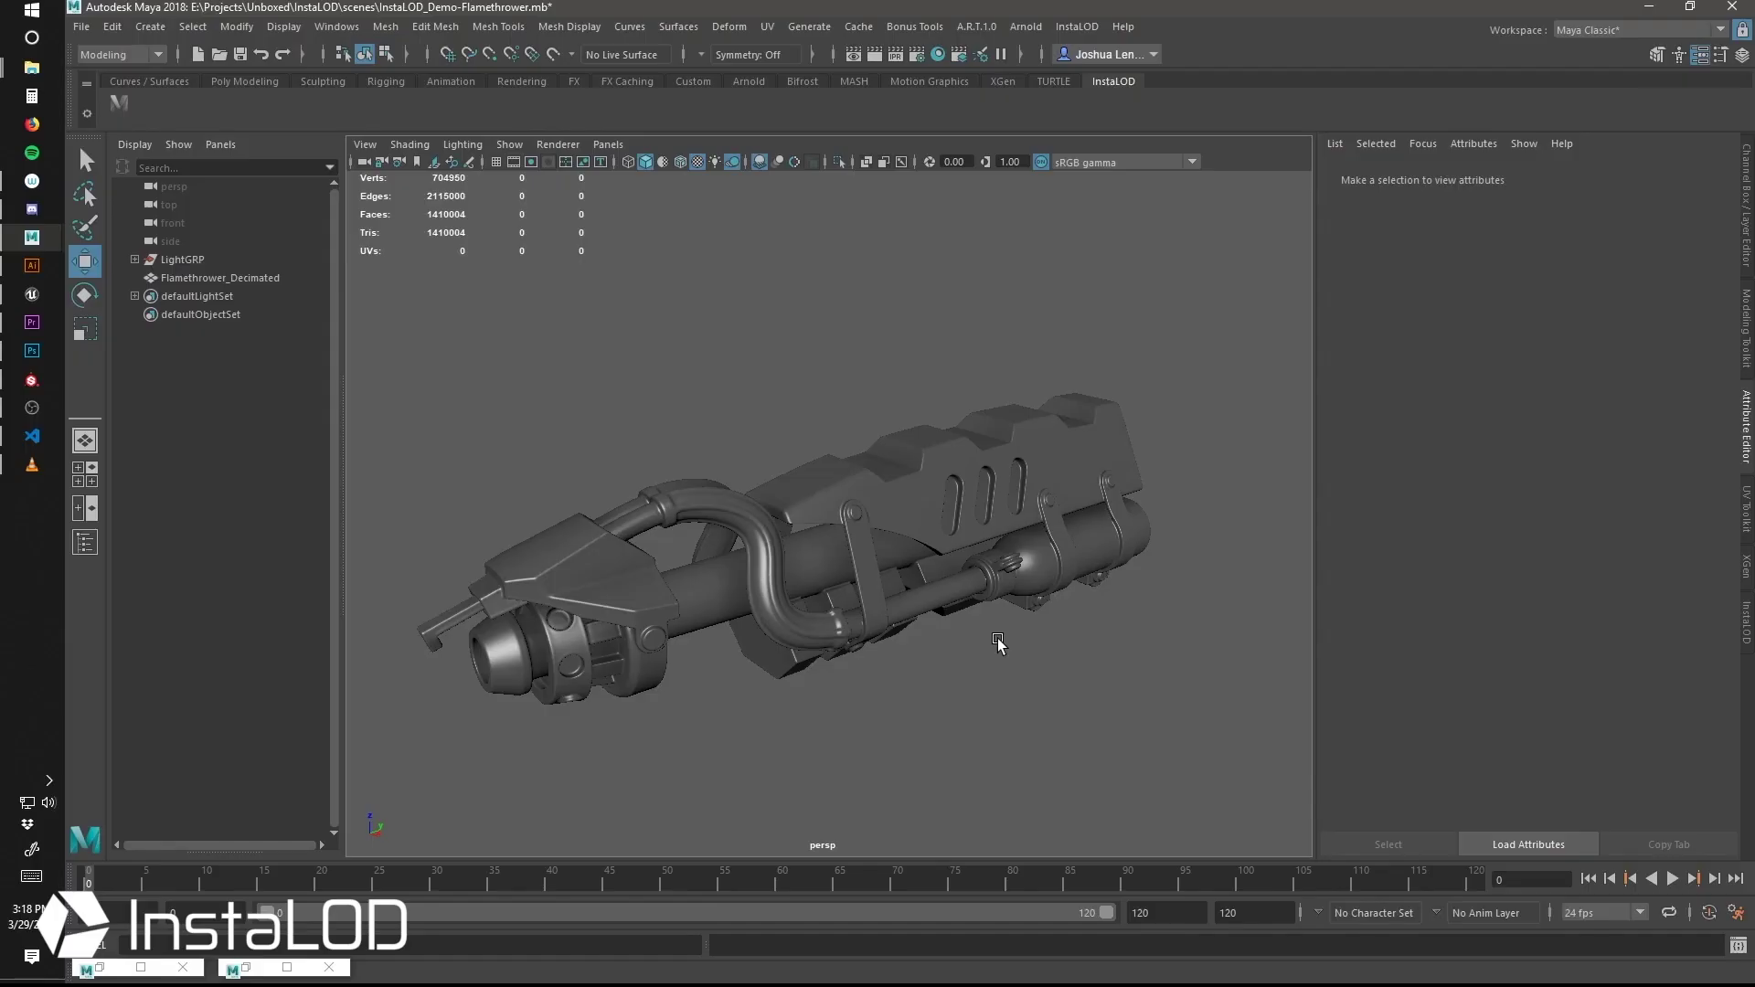
left_click_drag(999, 643, 923, 604, "alt")
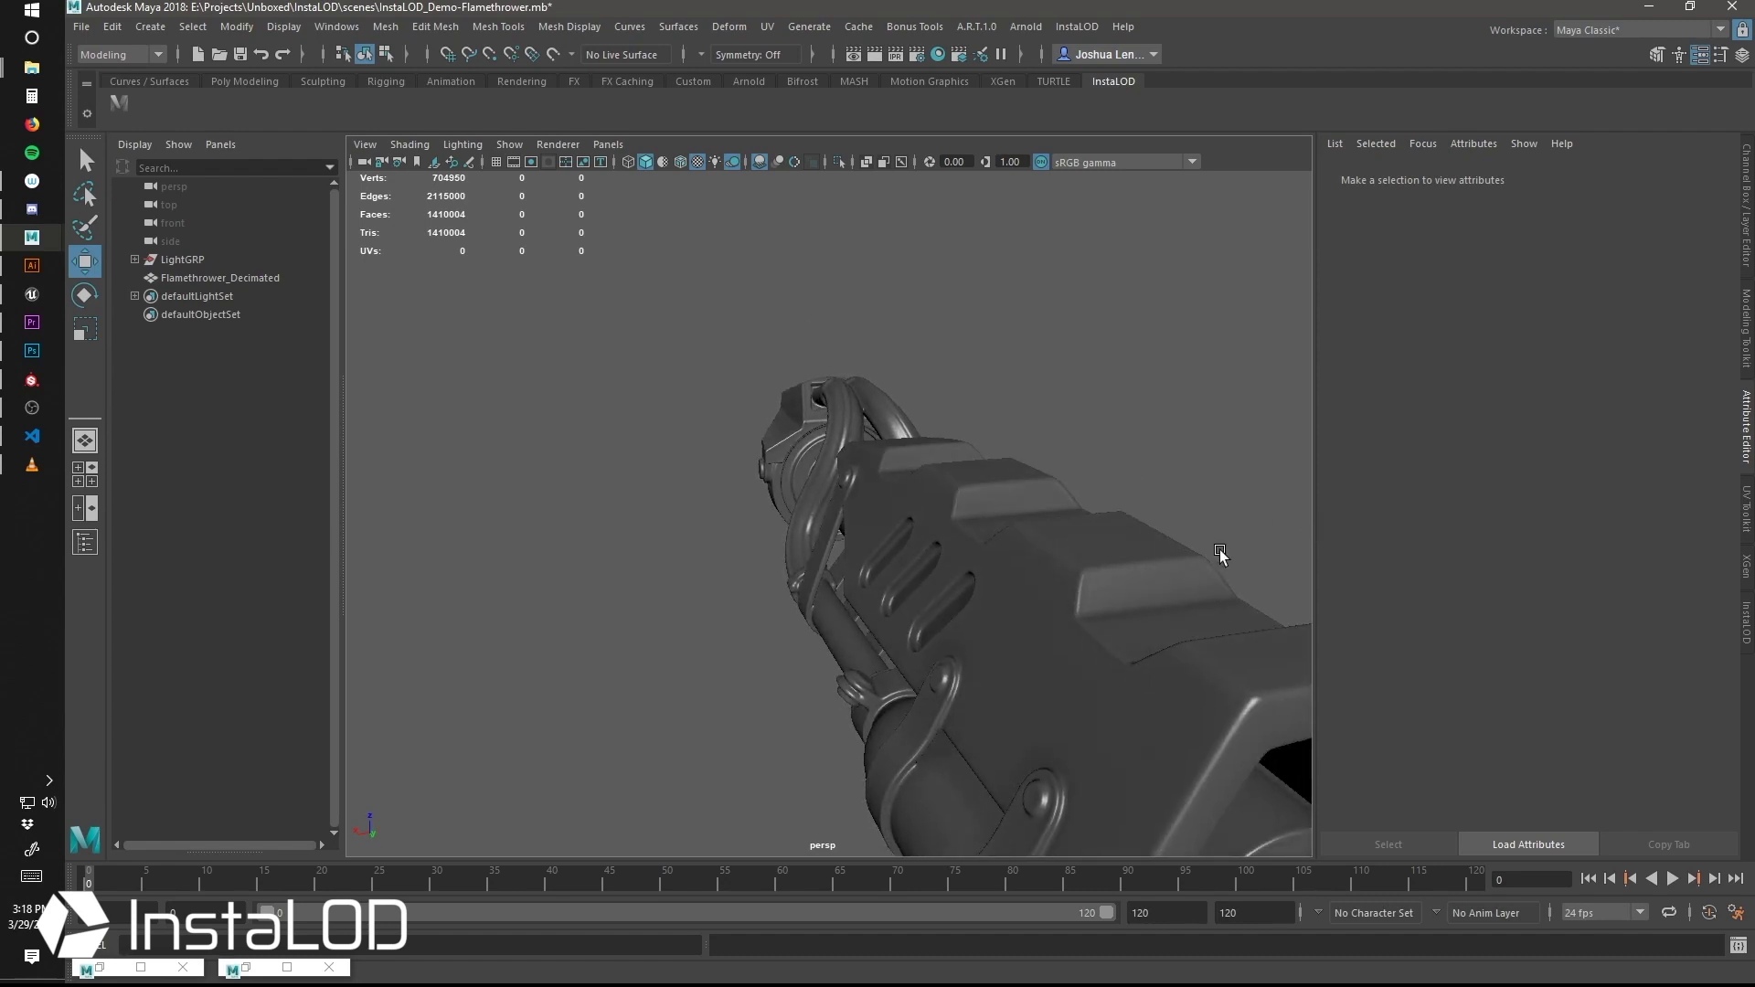
left_click_drag(768, 600, 1078, 661, "alt")
- Enable Display Colors on the Flamethrower_Decimated shape and inspect its vertex colours
left_click(821, 451)
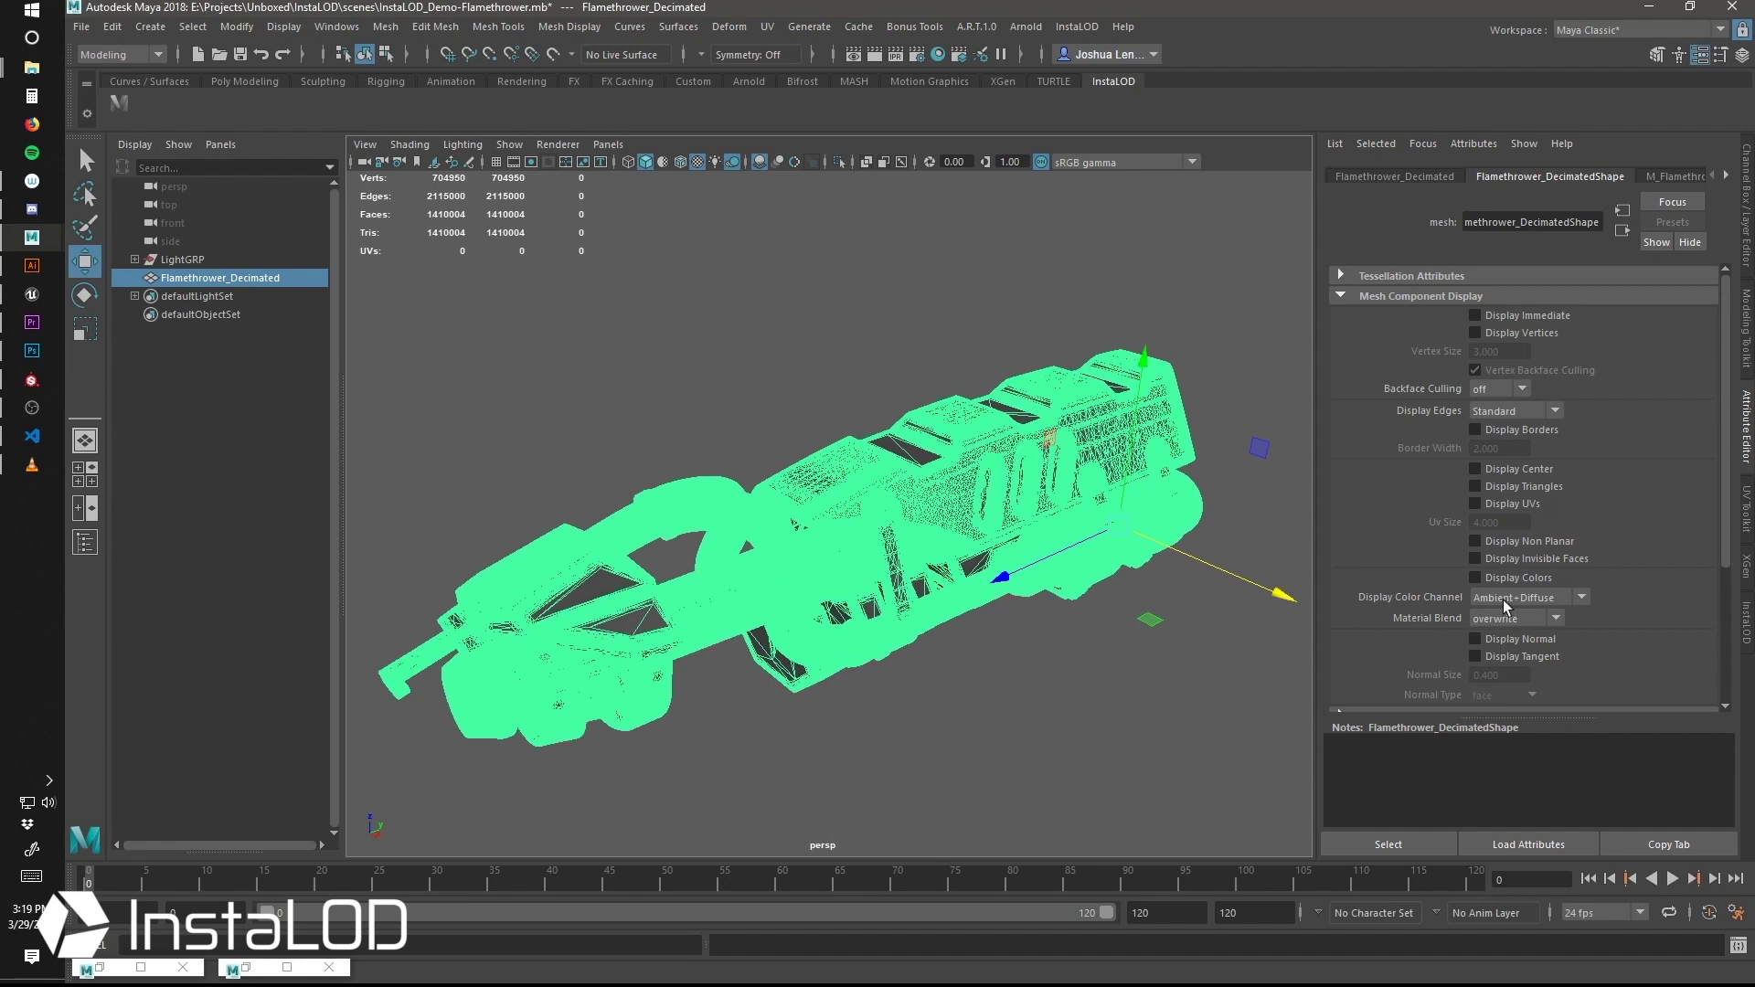
left_click(1524, 581)
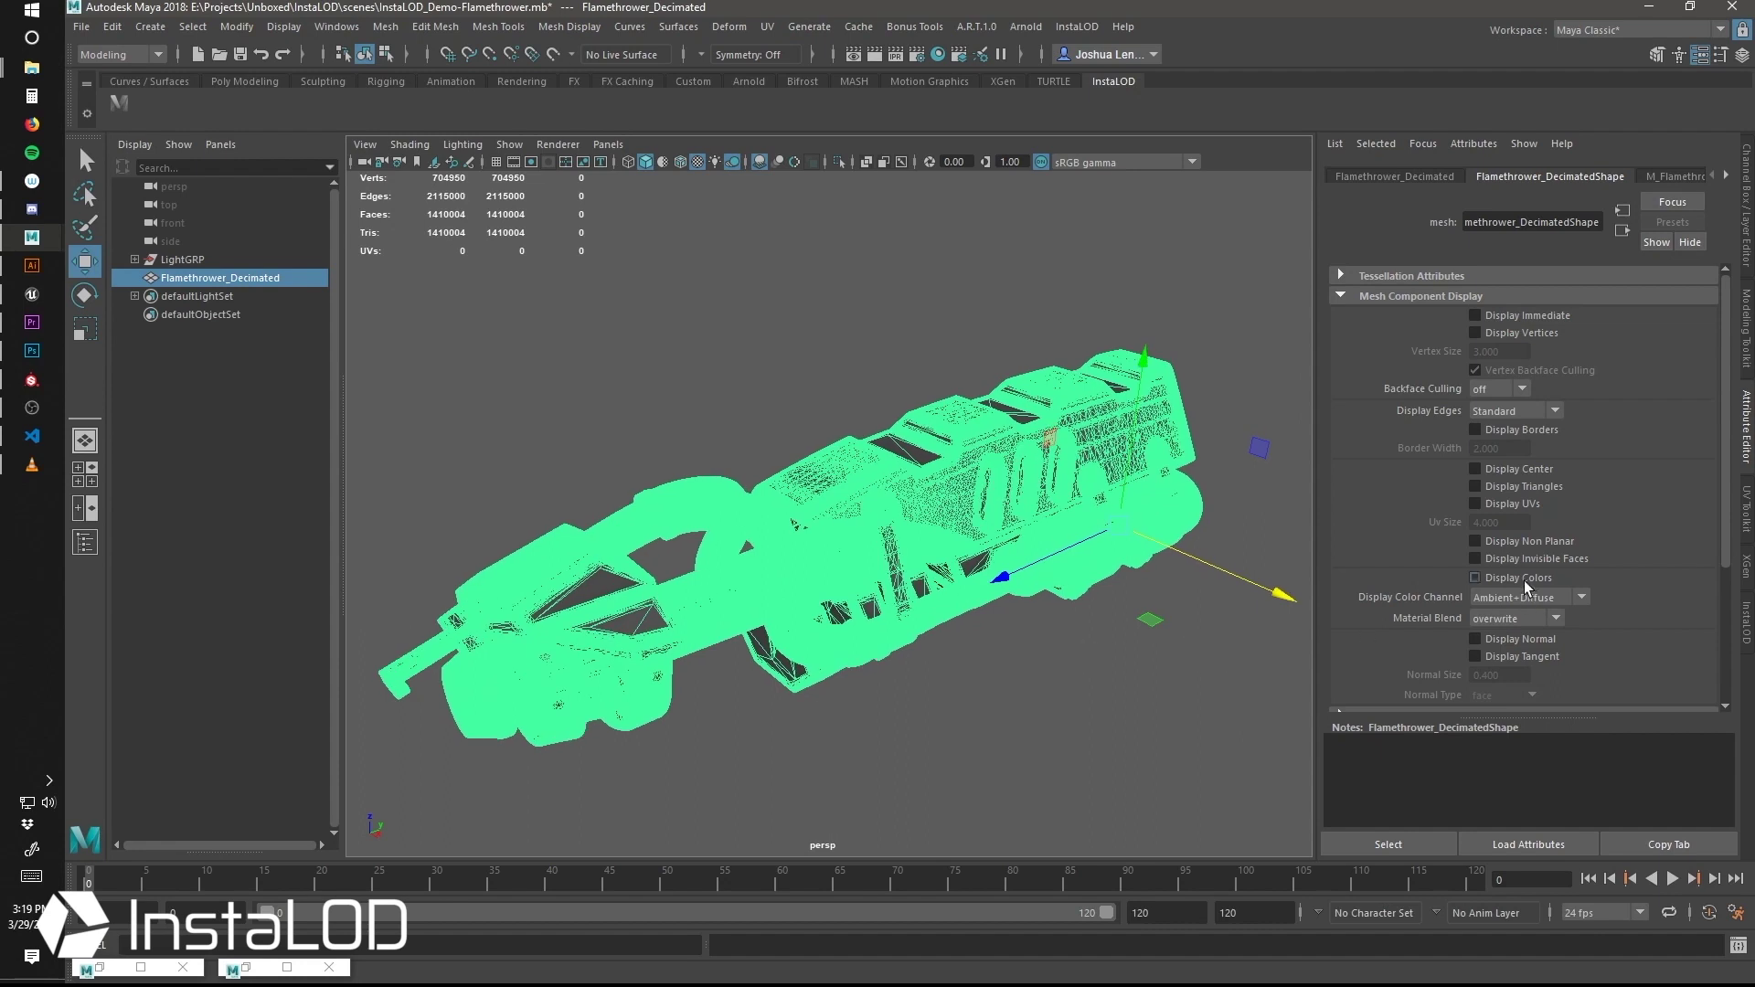
left_click(1031, 746)
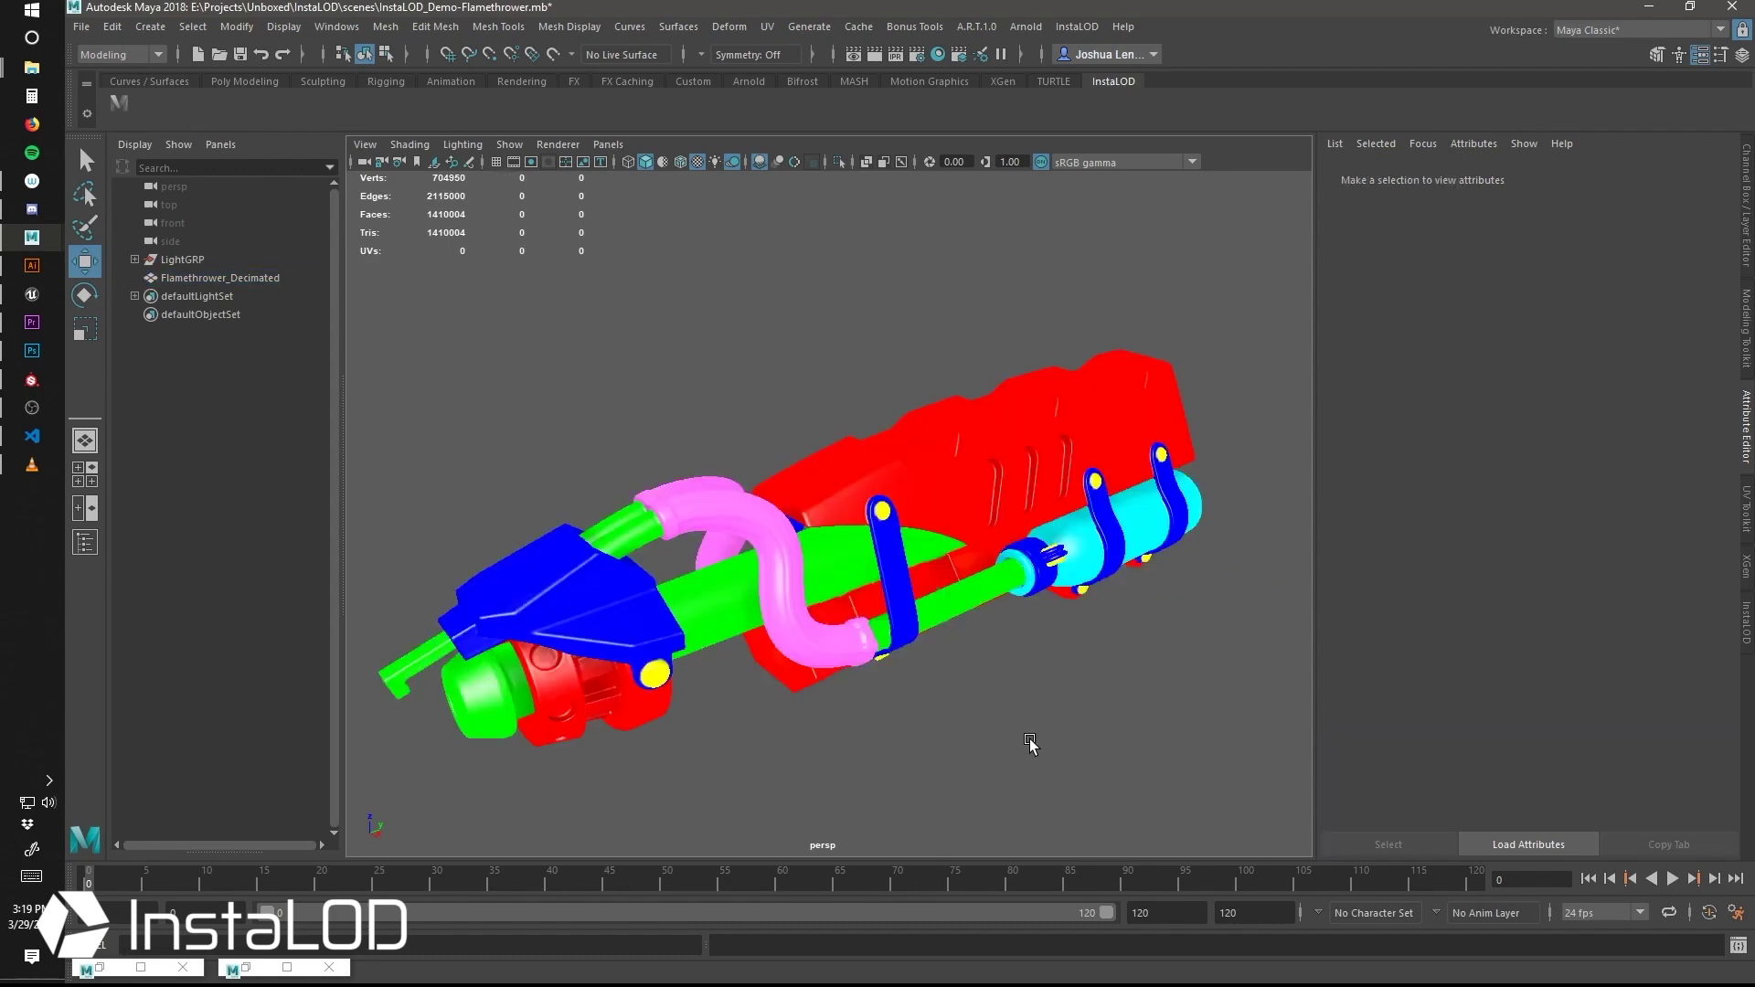
left_click_drag(1031, 746, 902, 555, "alt")
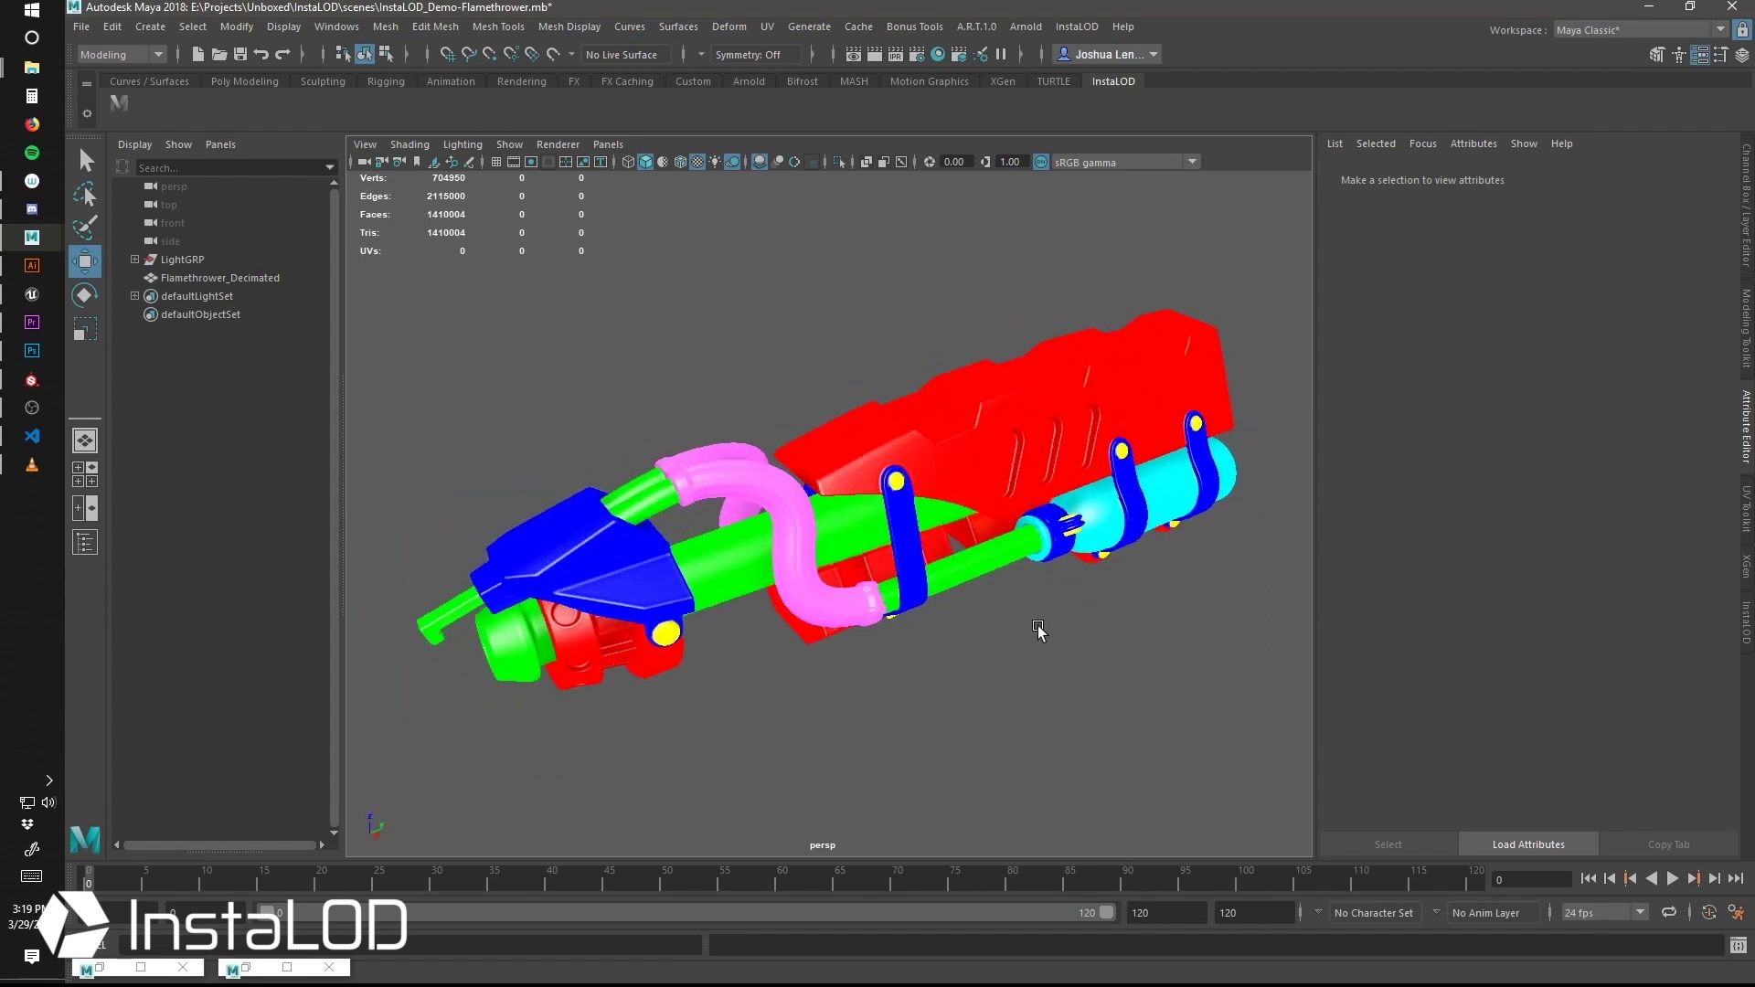
- Turn off the vertex colour display on the Flamethrower_Decimated shape
left_click(988, 330)
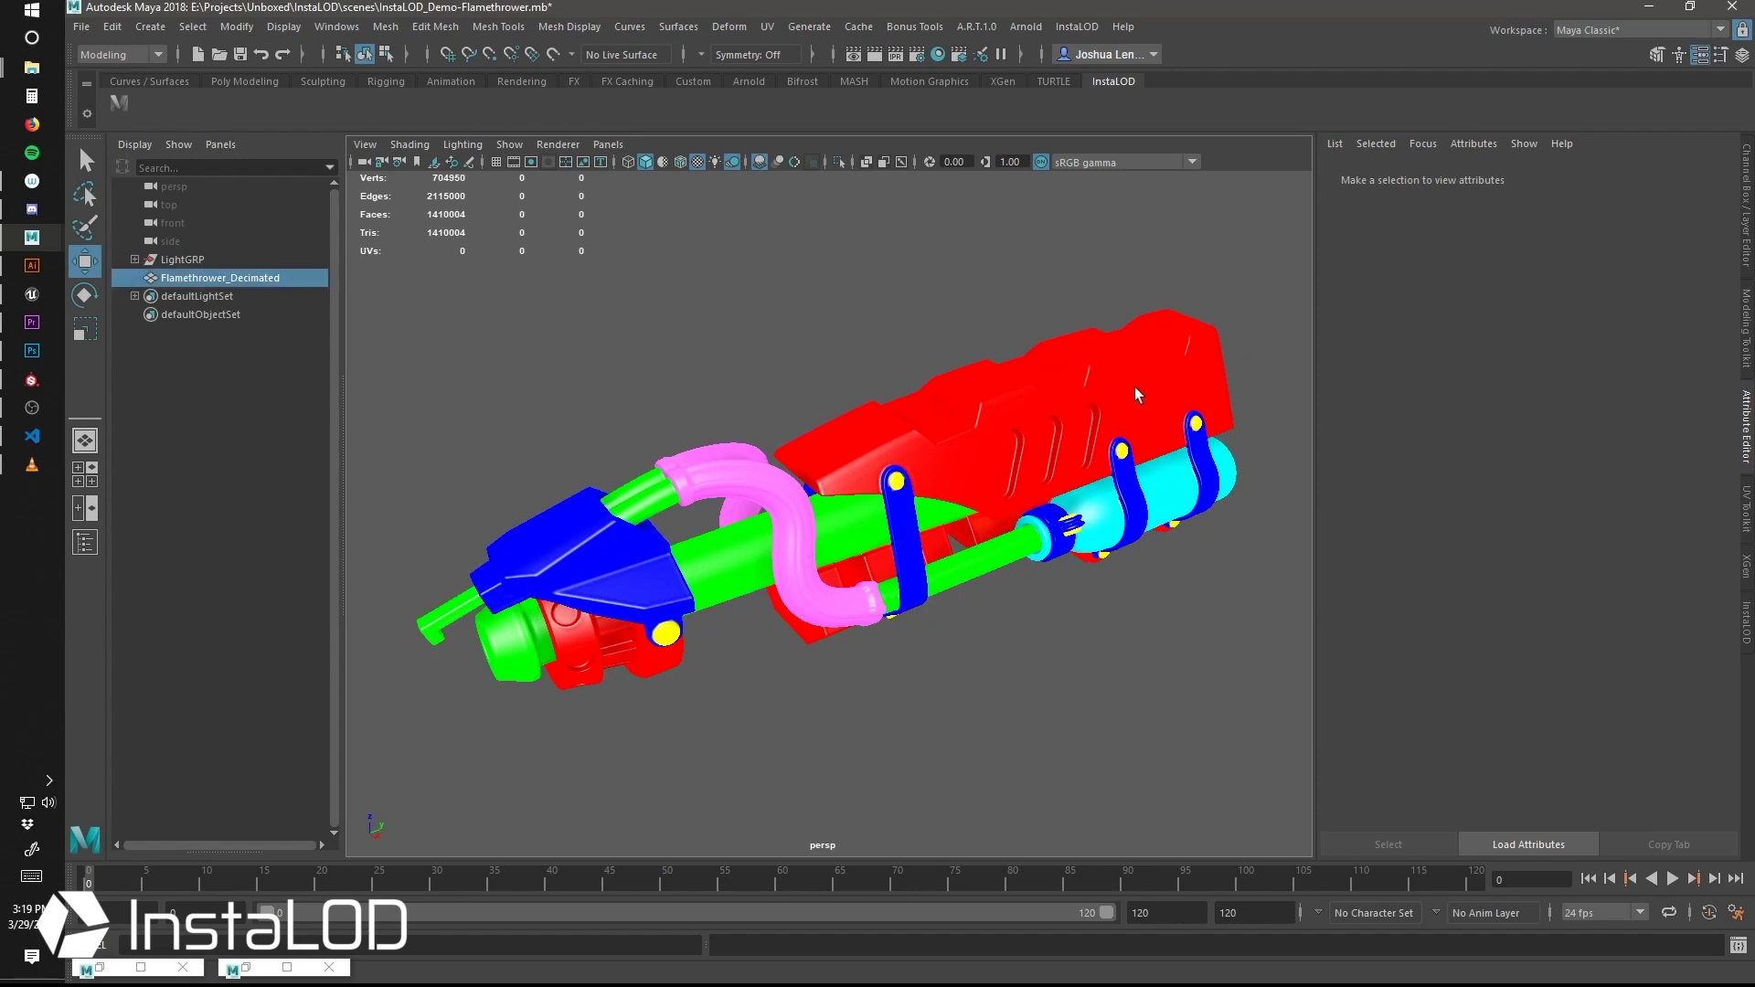
left_click(1138, 395)
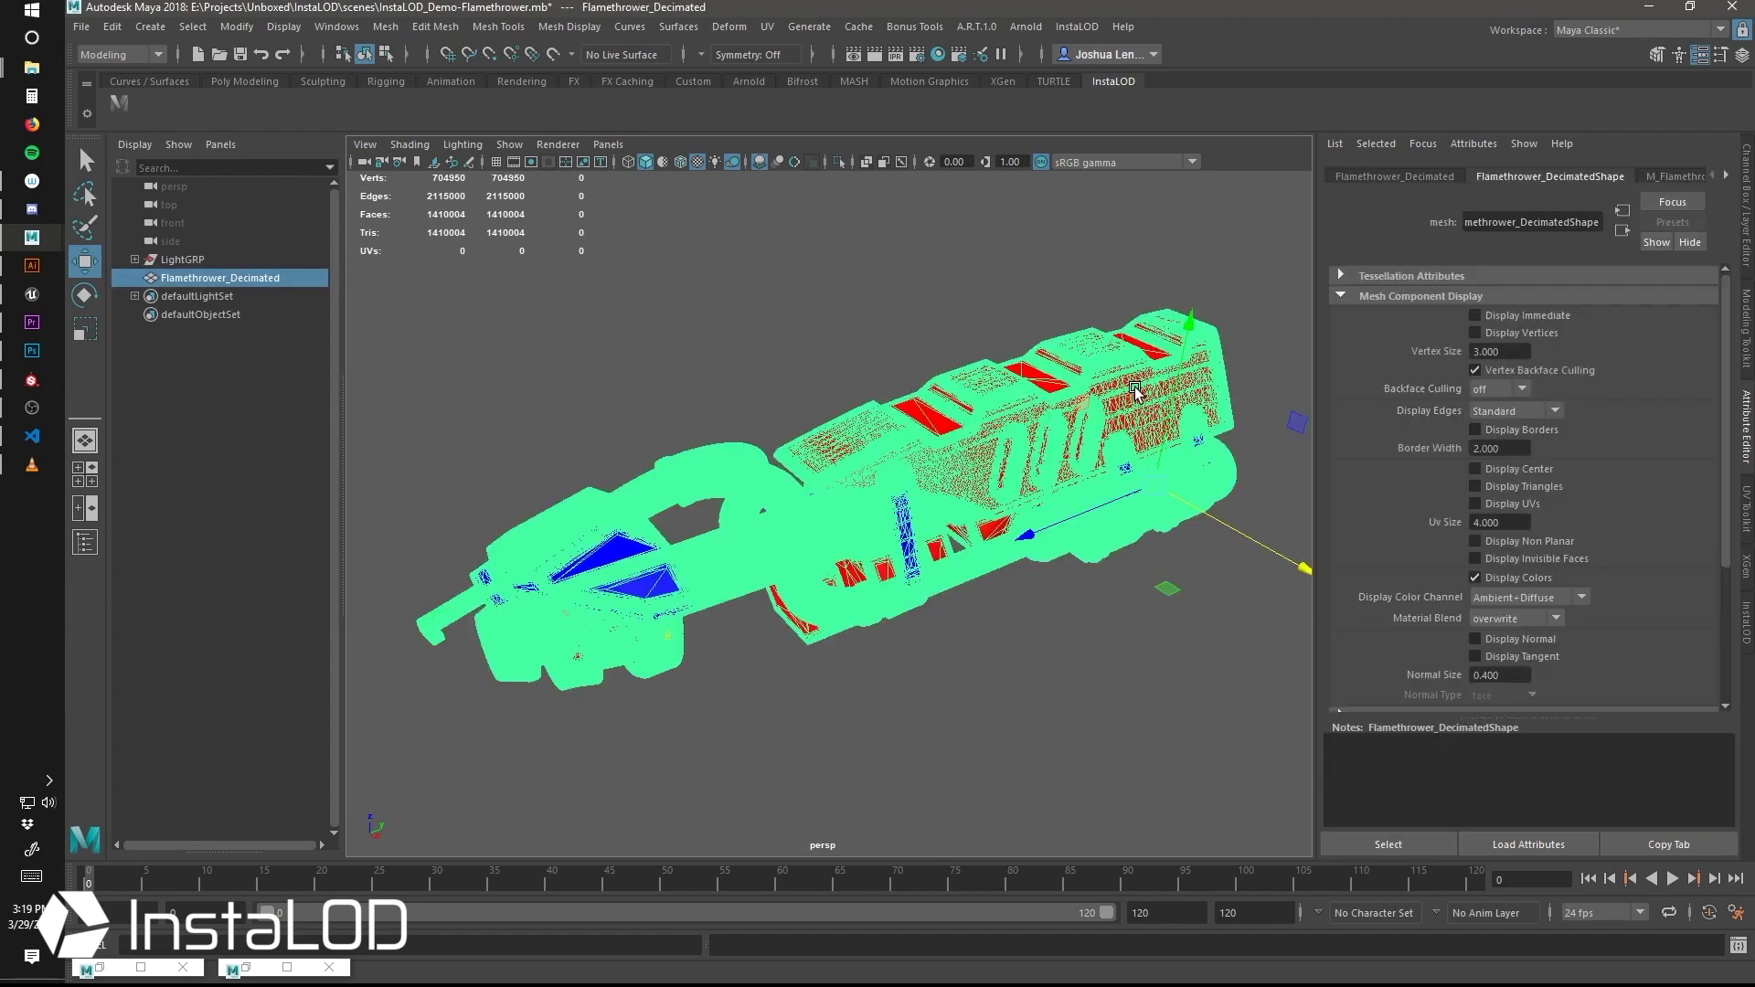
left_click(1063, 776)
left_click_drag(1143, 645, 1102, 610, "alt")
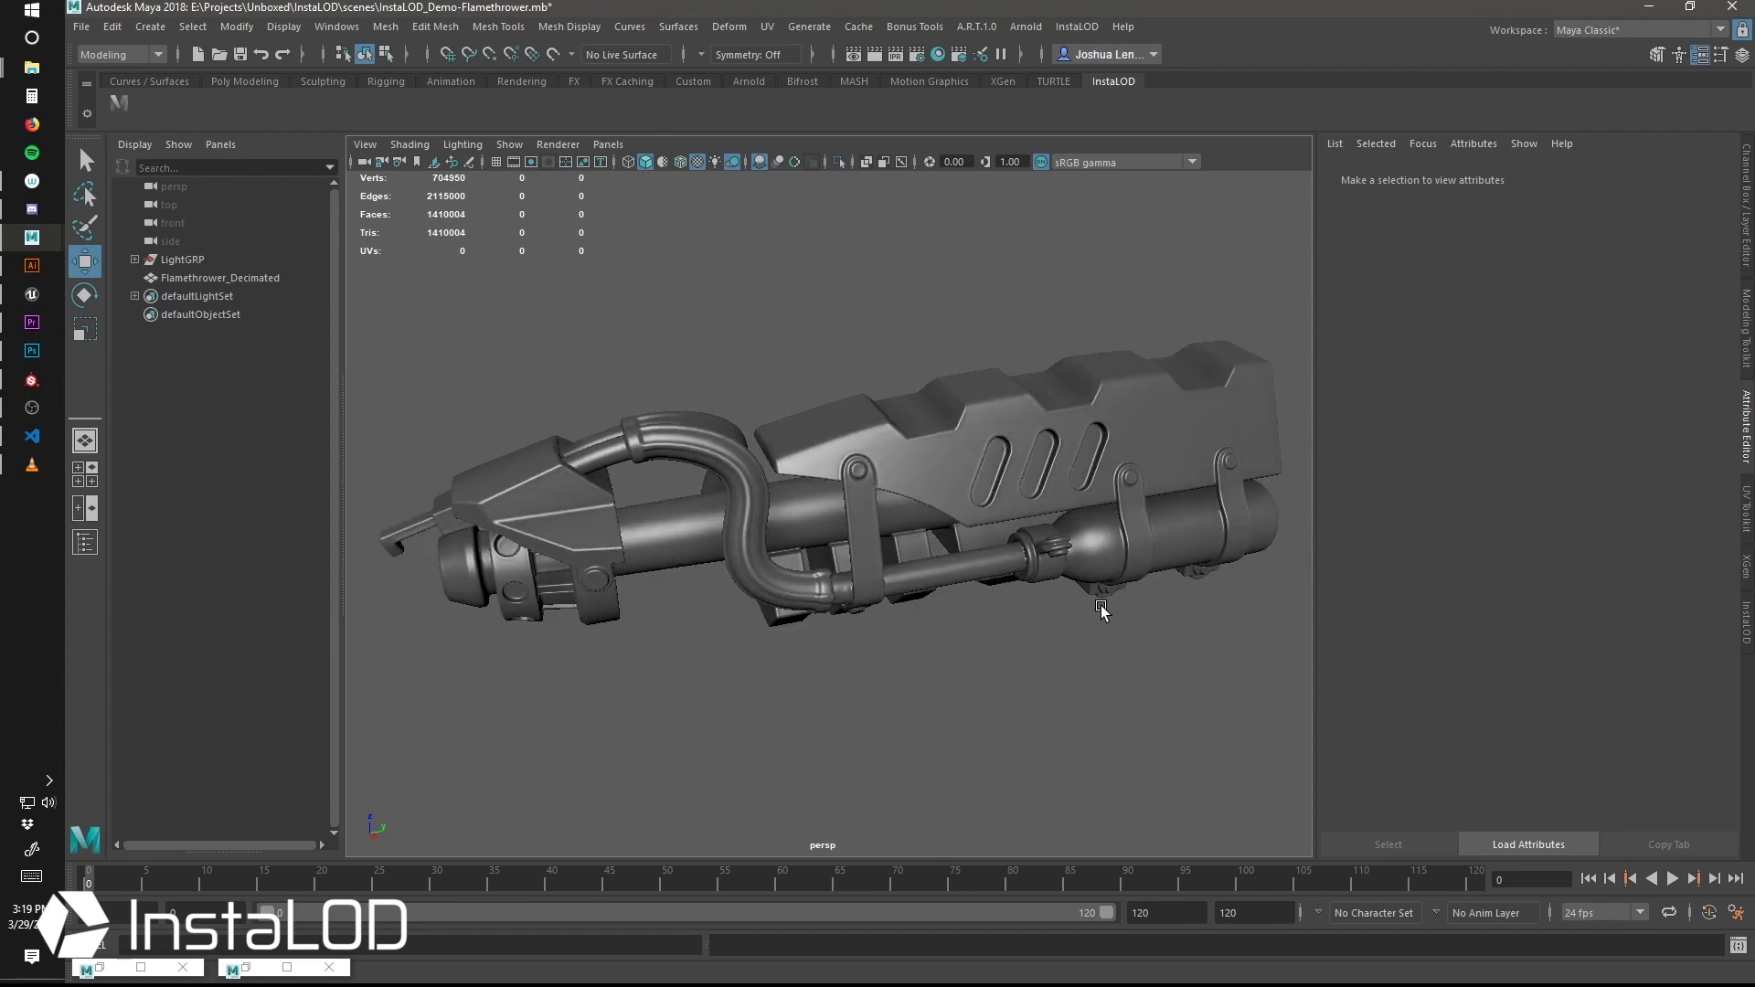
- Select the flamethrower mesh and review its InstaLOD Remesh settings, including the High resolution and the clipping plane options
left_click(1109, 539)
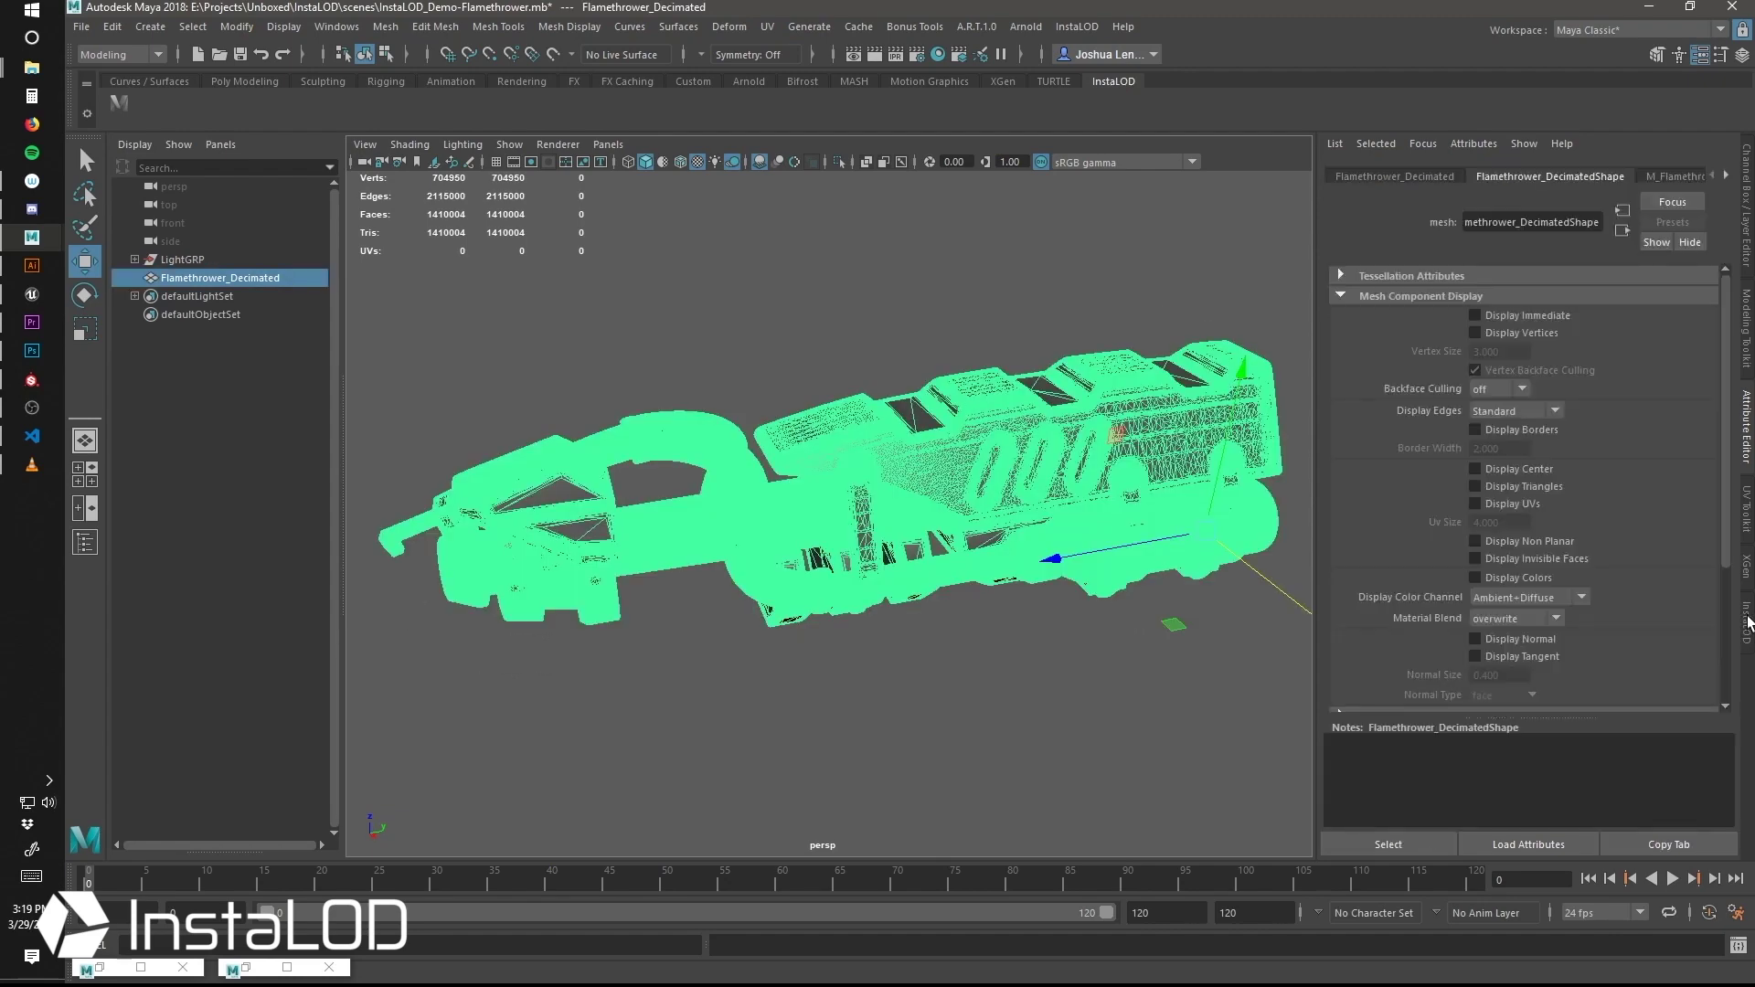
left_click(1746, 622)
scroll(1643, 313, "up", 3)
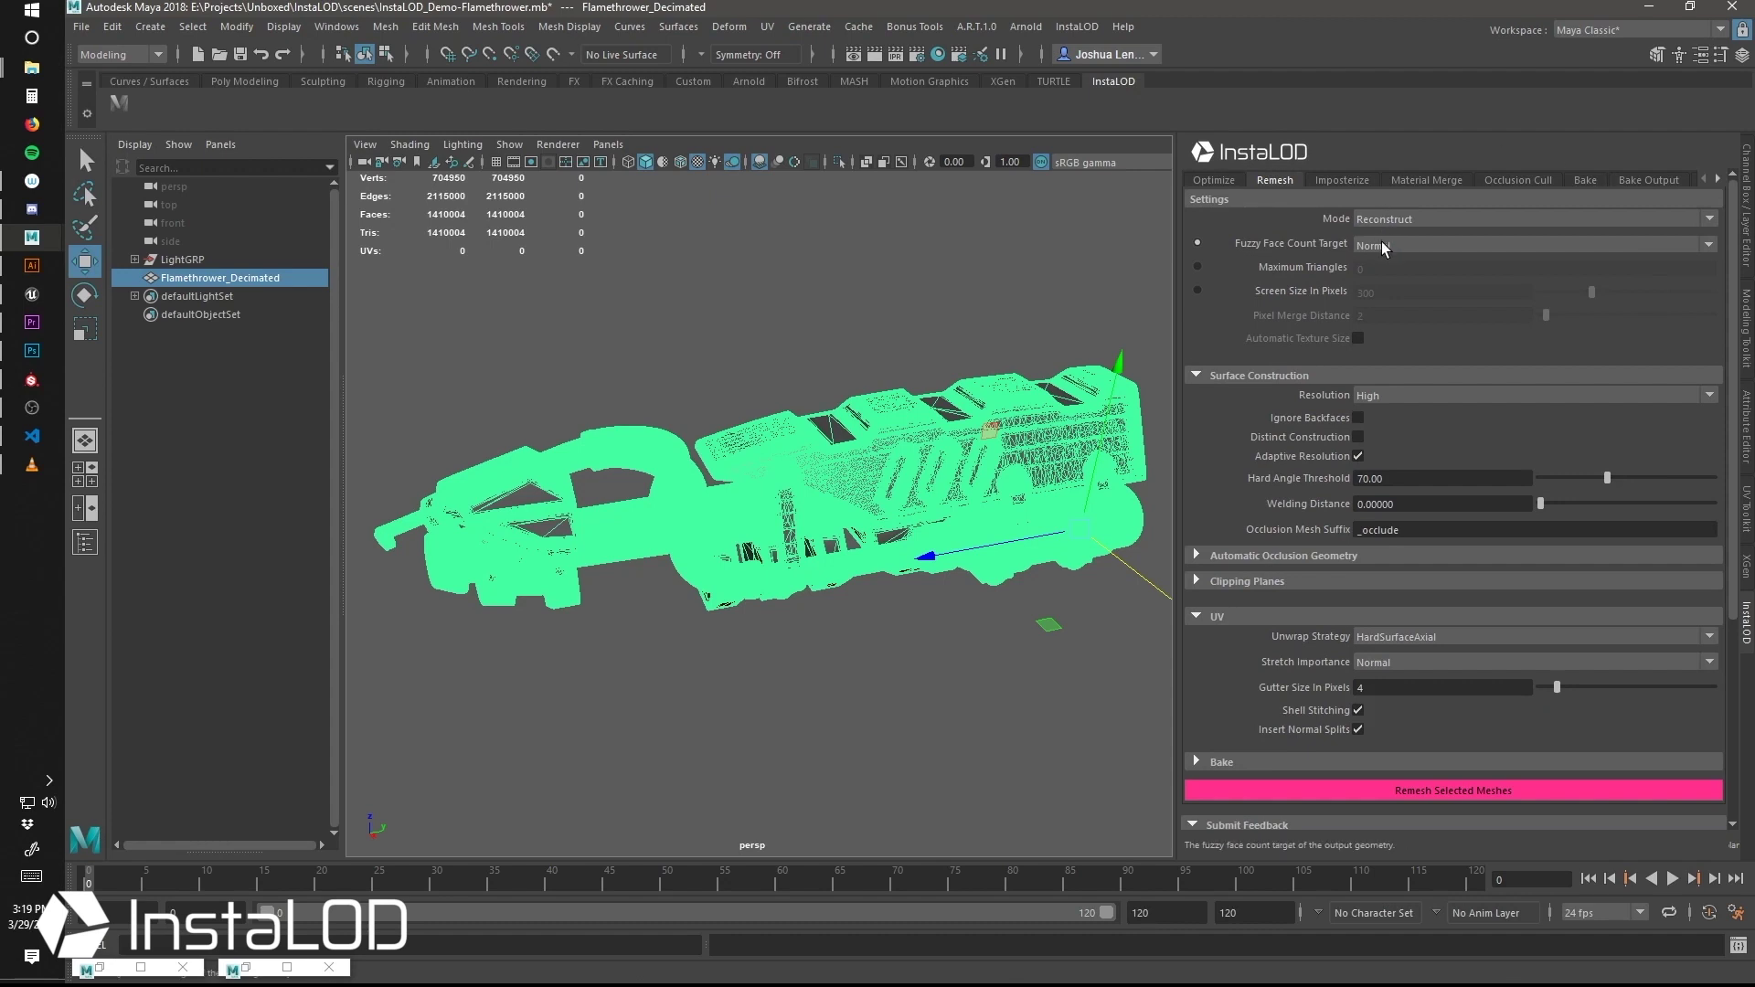
left_click(1401, 400)
left_click(1401, 455)
left_click(1284, 581)
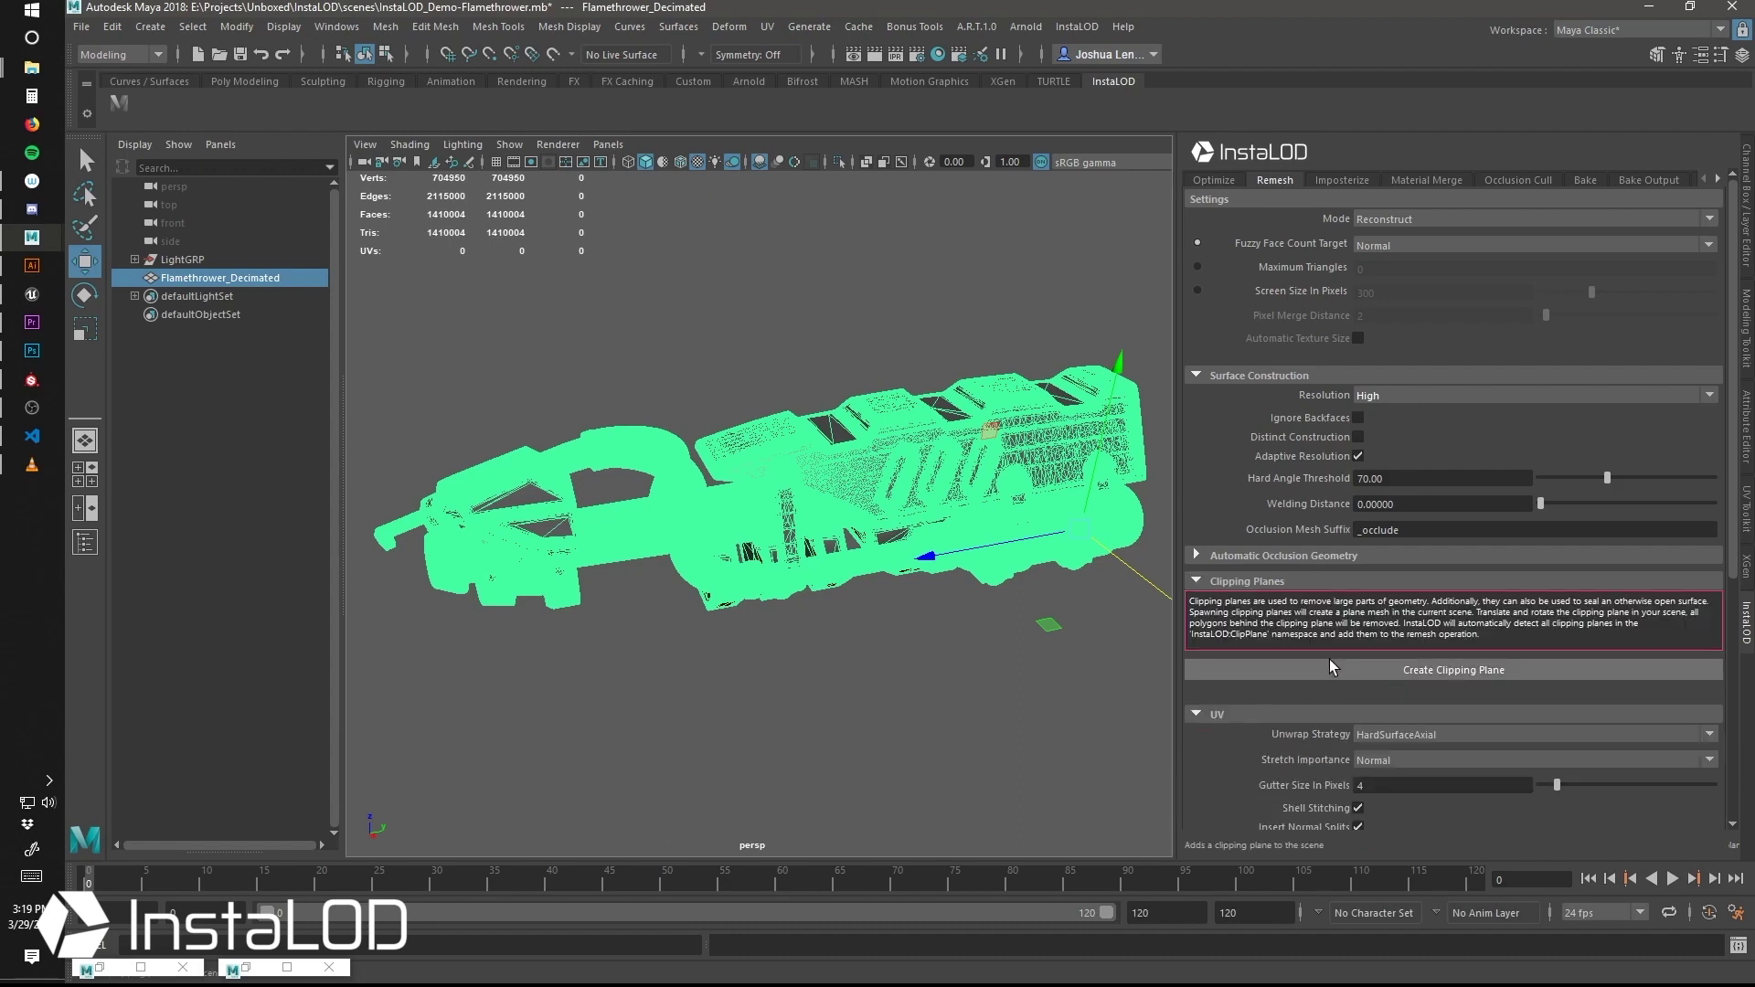
- Compare the remeshed flamethrower with the original high-poly mesh from both sides
left_click(1003, 725)
left_click_drag(1003, 726, 640, 494, "alt")
scroll(593, 466, "up", 3)
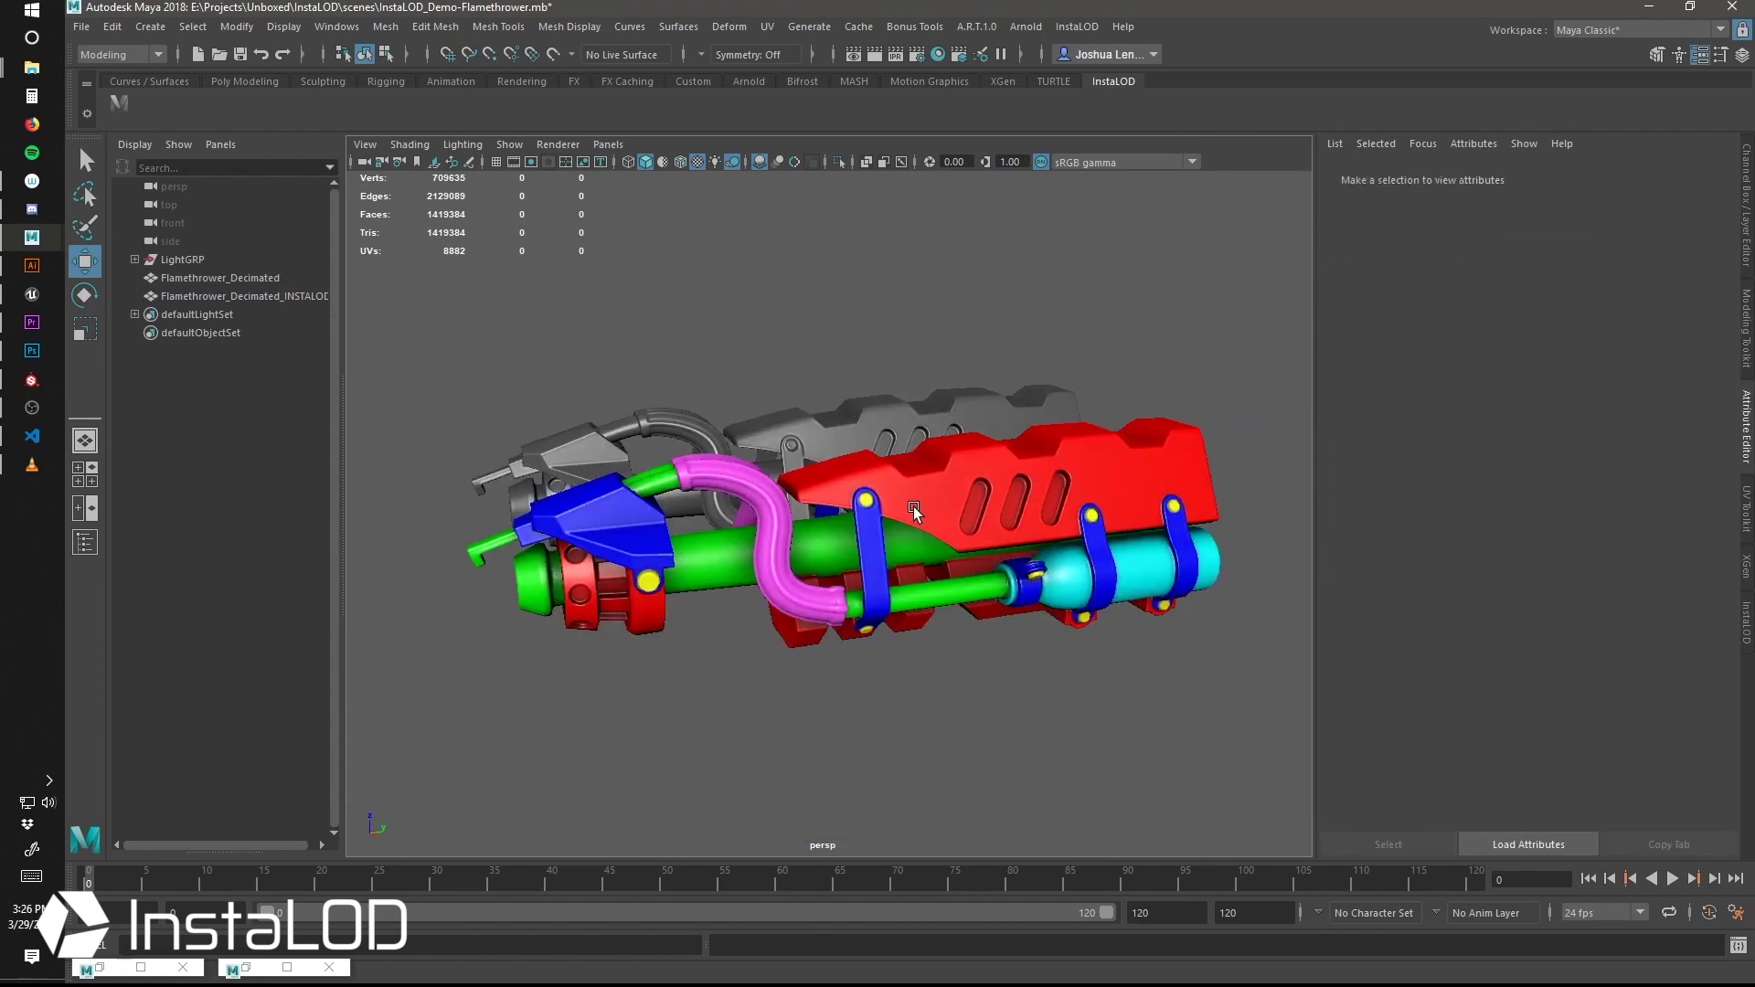
mouse_move(1052, 594)
left_mouse_down("alt")
mouse_move(963, 592)
mouse_move(1252, 503)
mouse_move(1074, 554)
mouse_move(1082, 585)
left_mouse_up("alt")
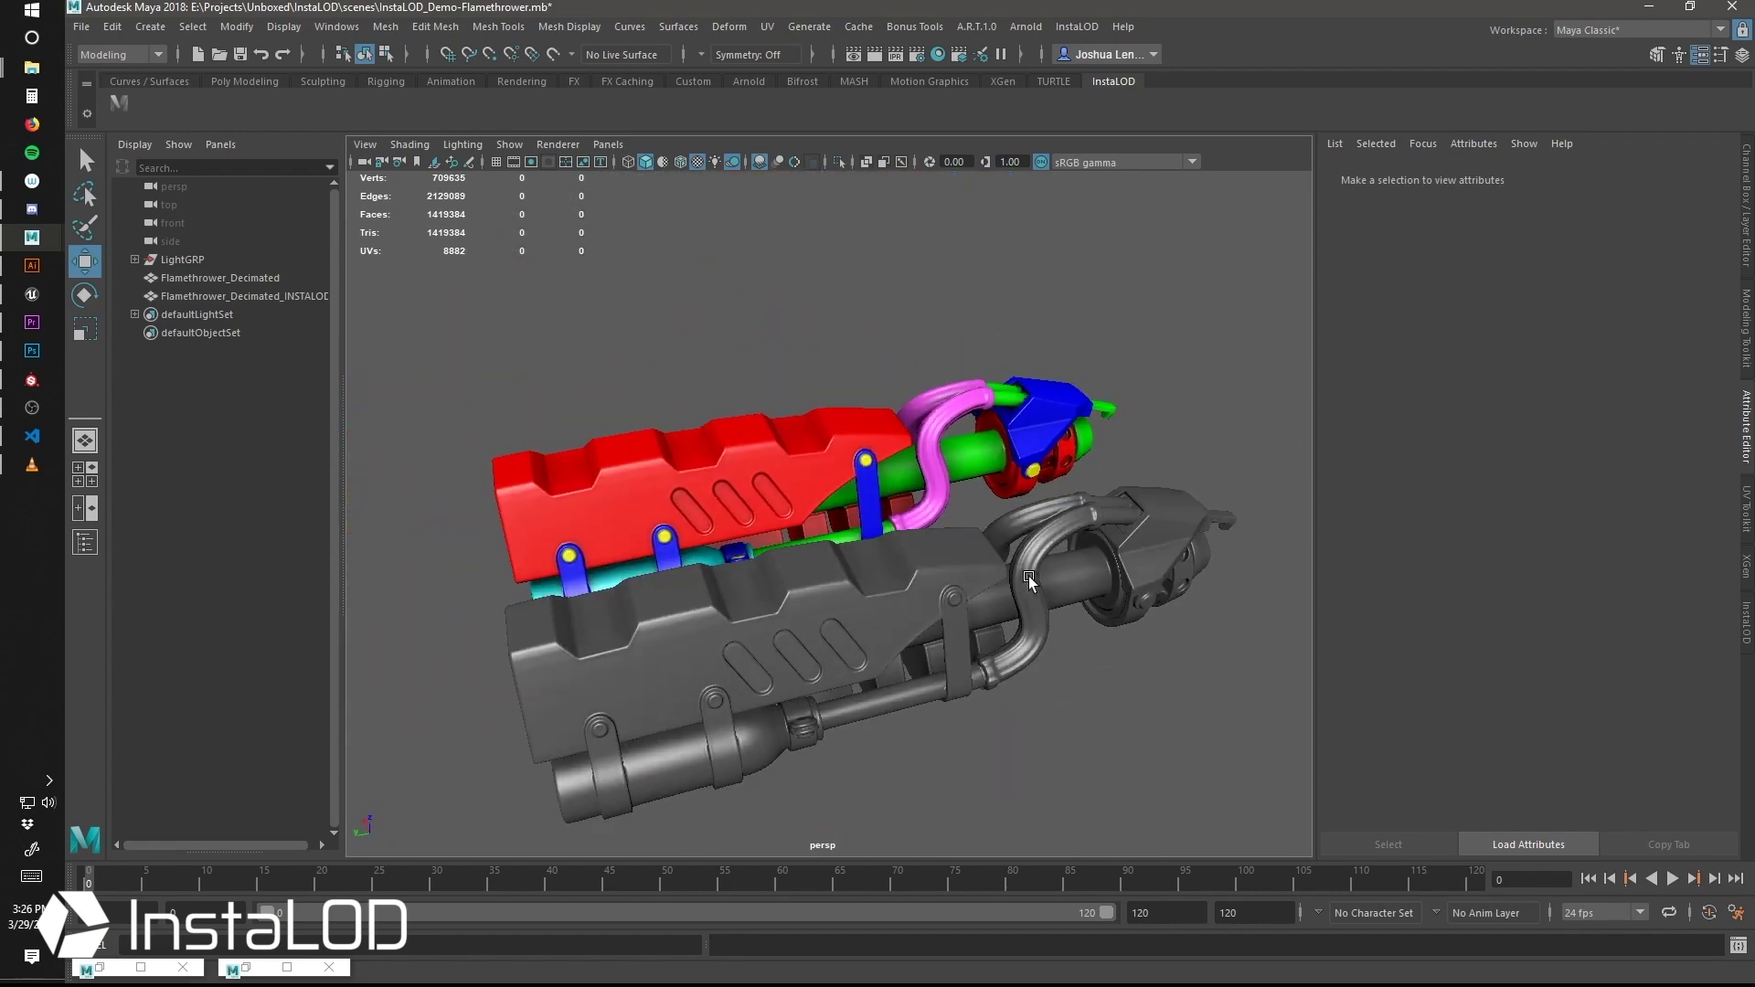
left_click_drag(1028, 583, 1005, 583, "alt")
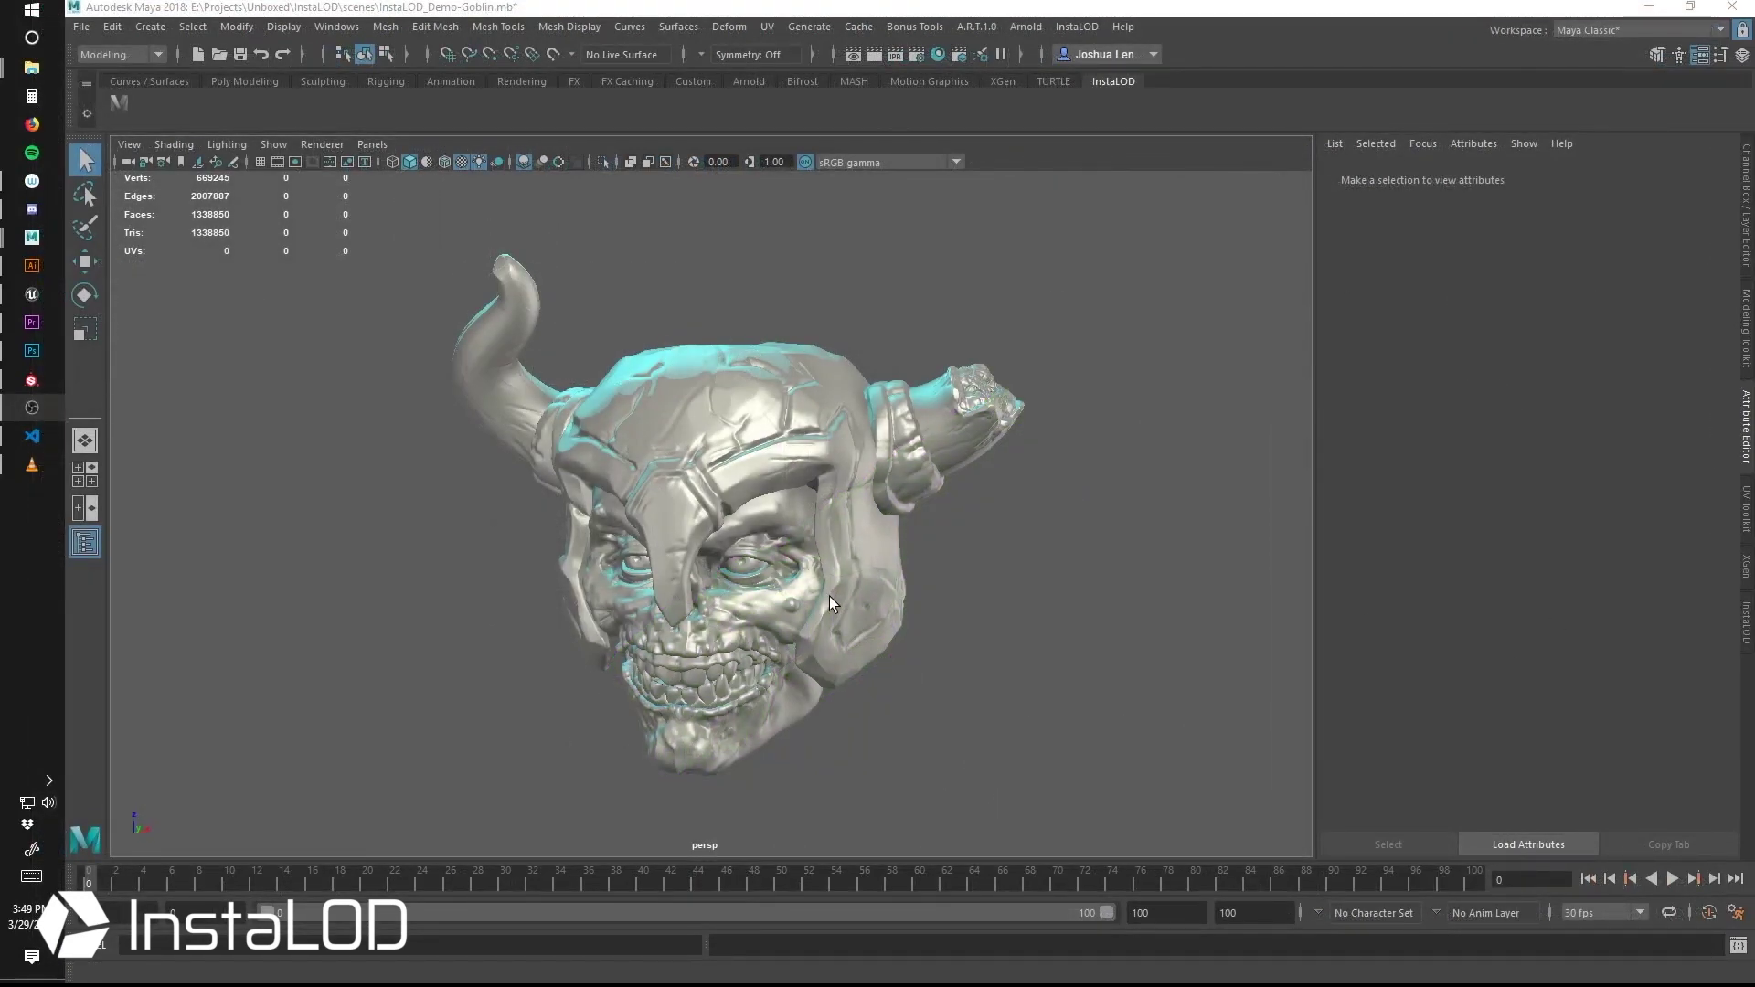
- Select the goblin helmet mesh and set the remesh UV Unwrap Strategy to Organic
left_click_drag(847, 609, 917, 553, "alt")
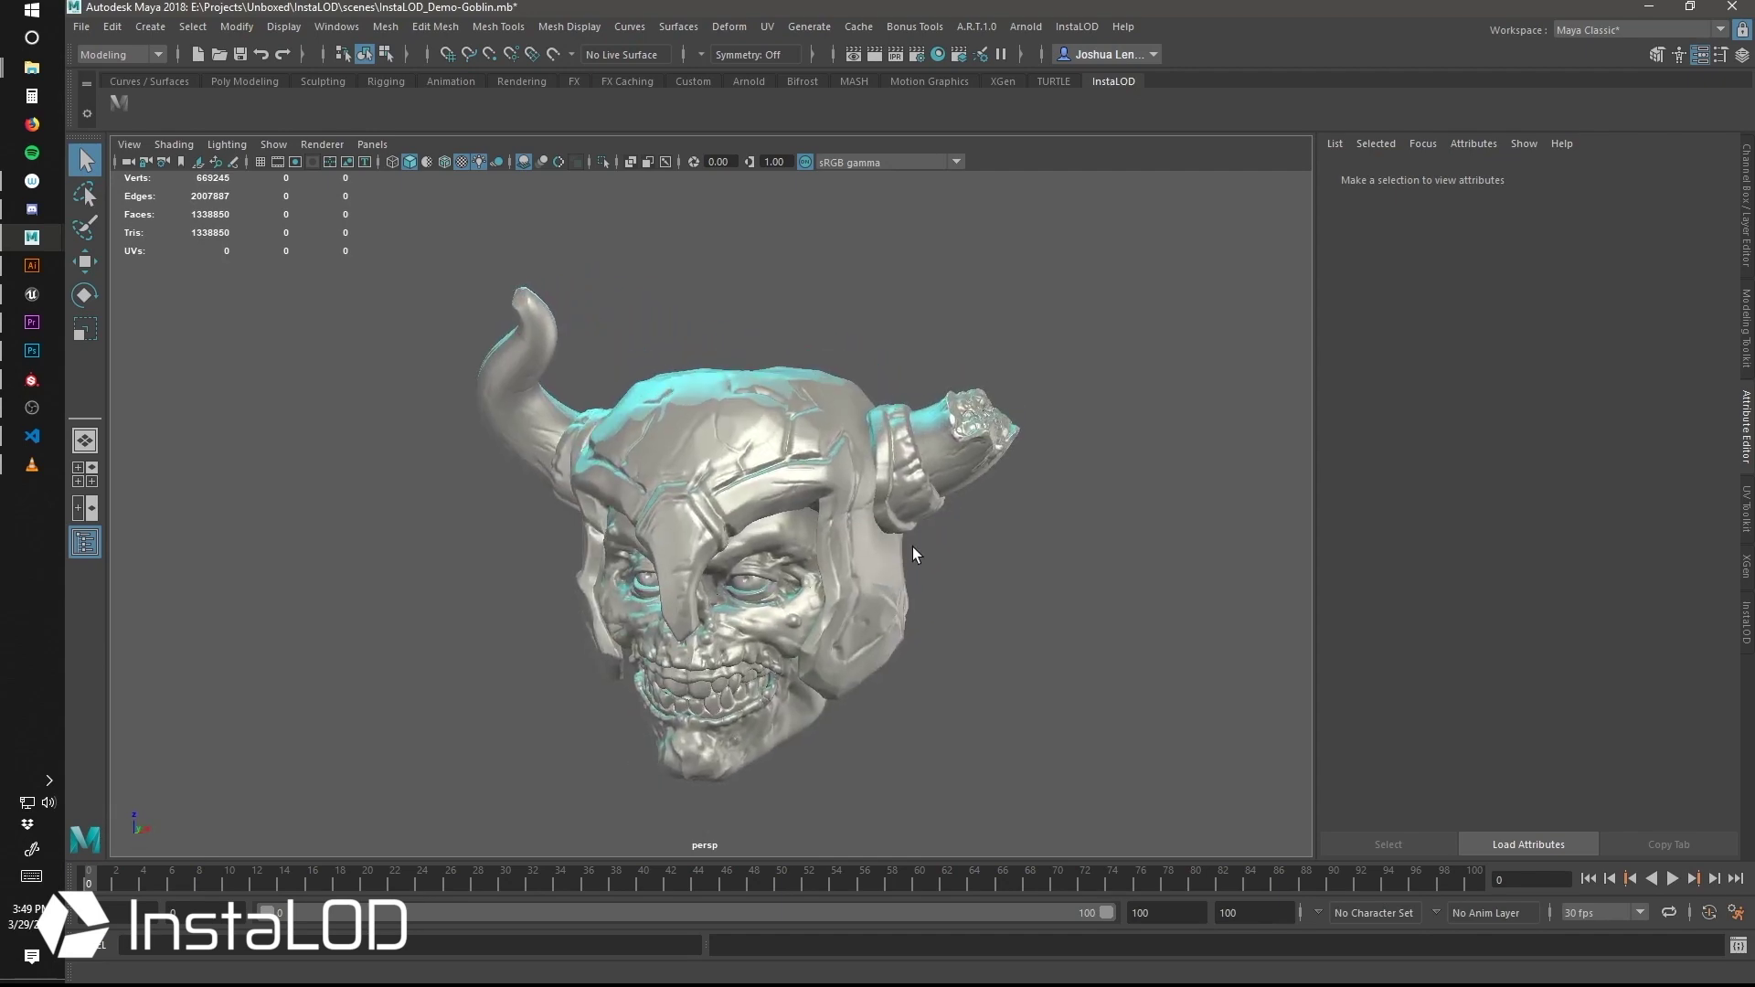
left_click(809, 471)
left_click(1746, 624)
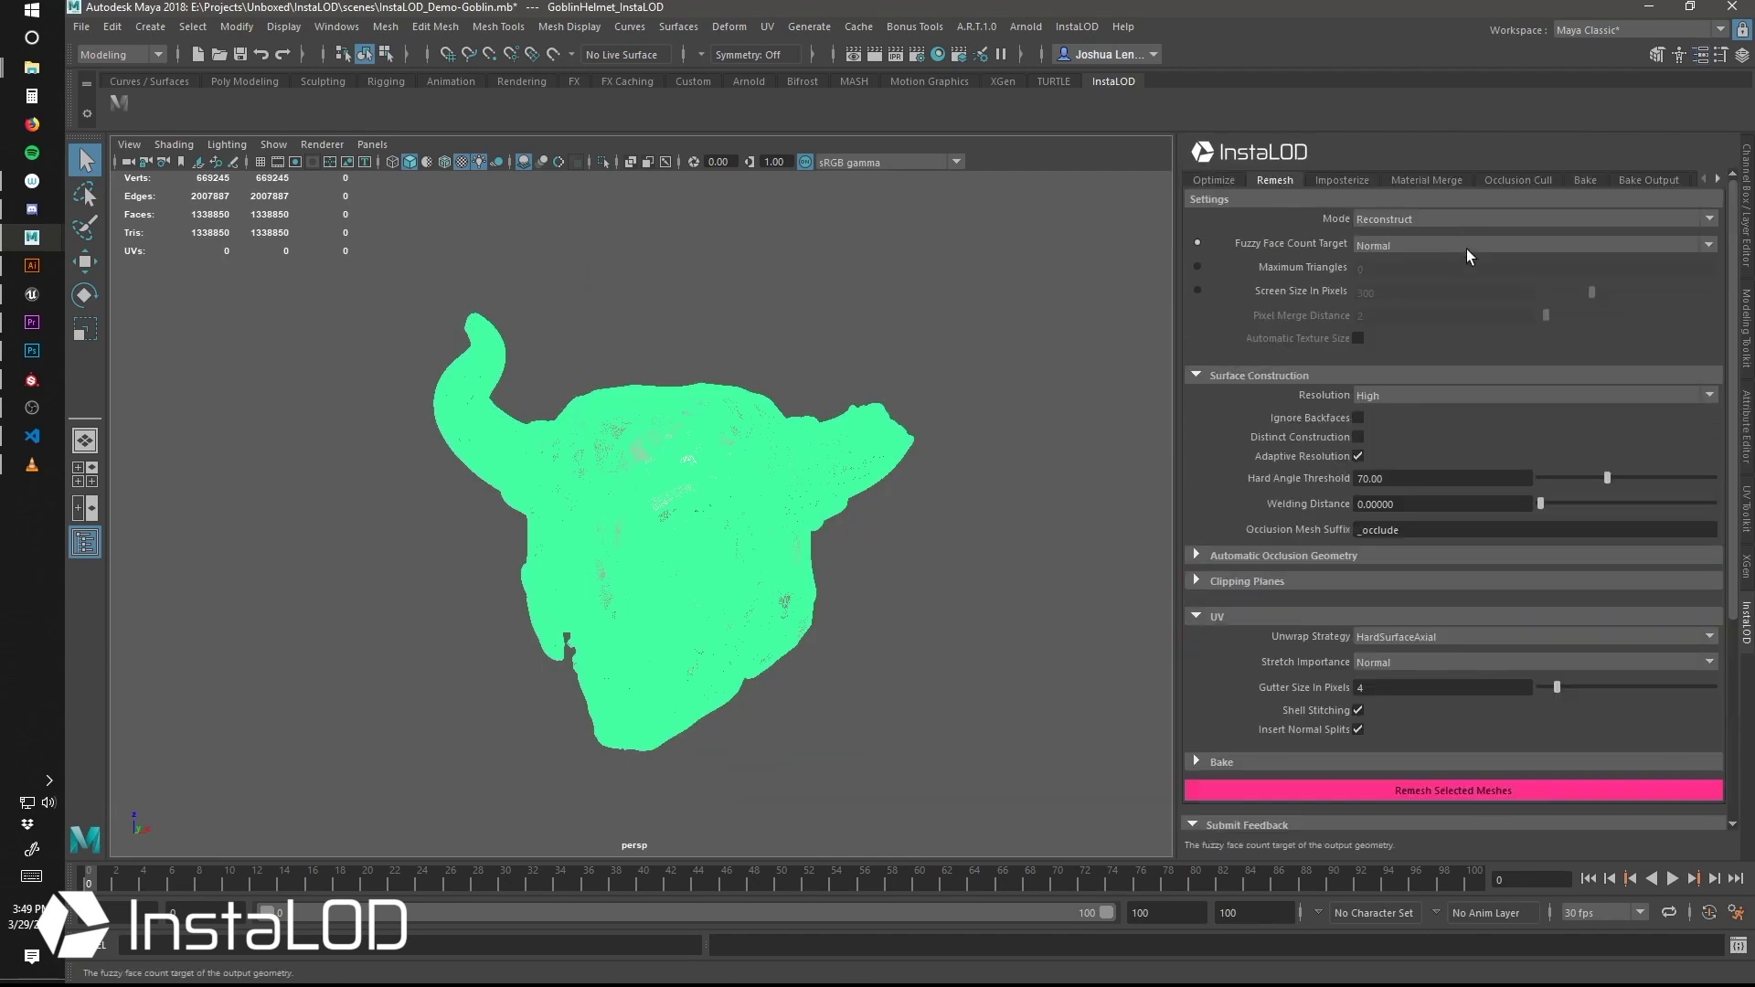
left_click(1417, 662)
left_click(1419, 651)
left_click(1399, 638)
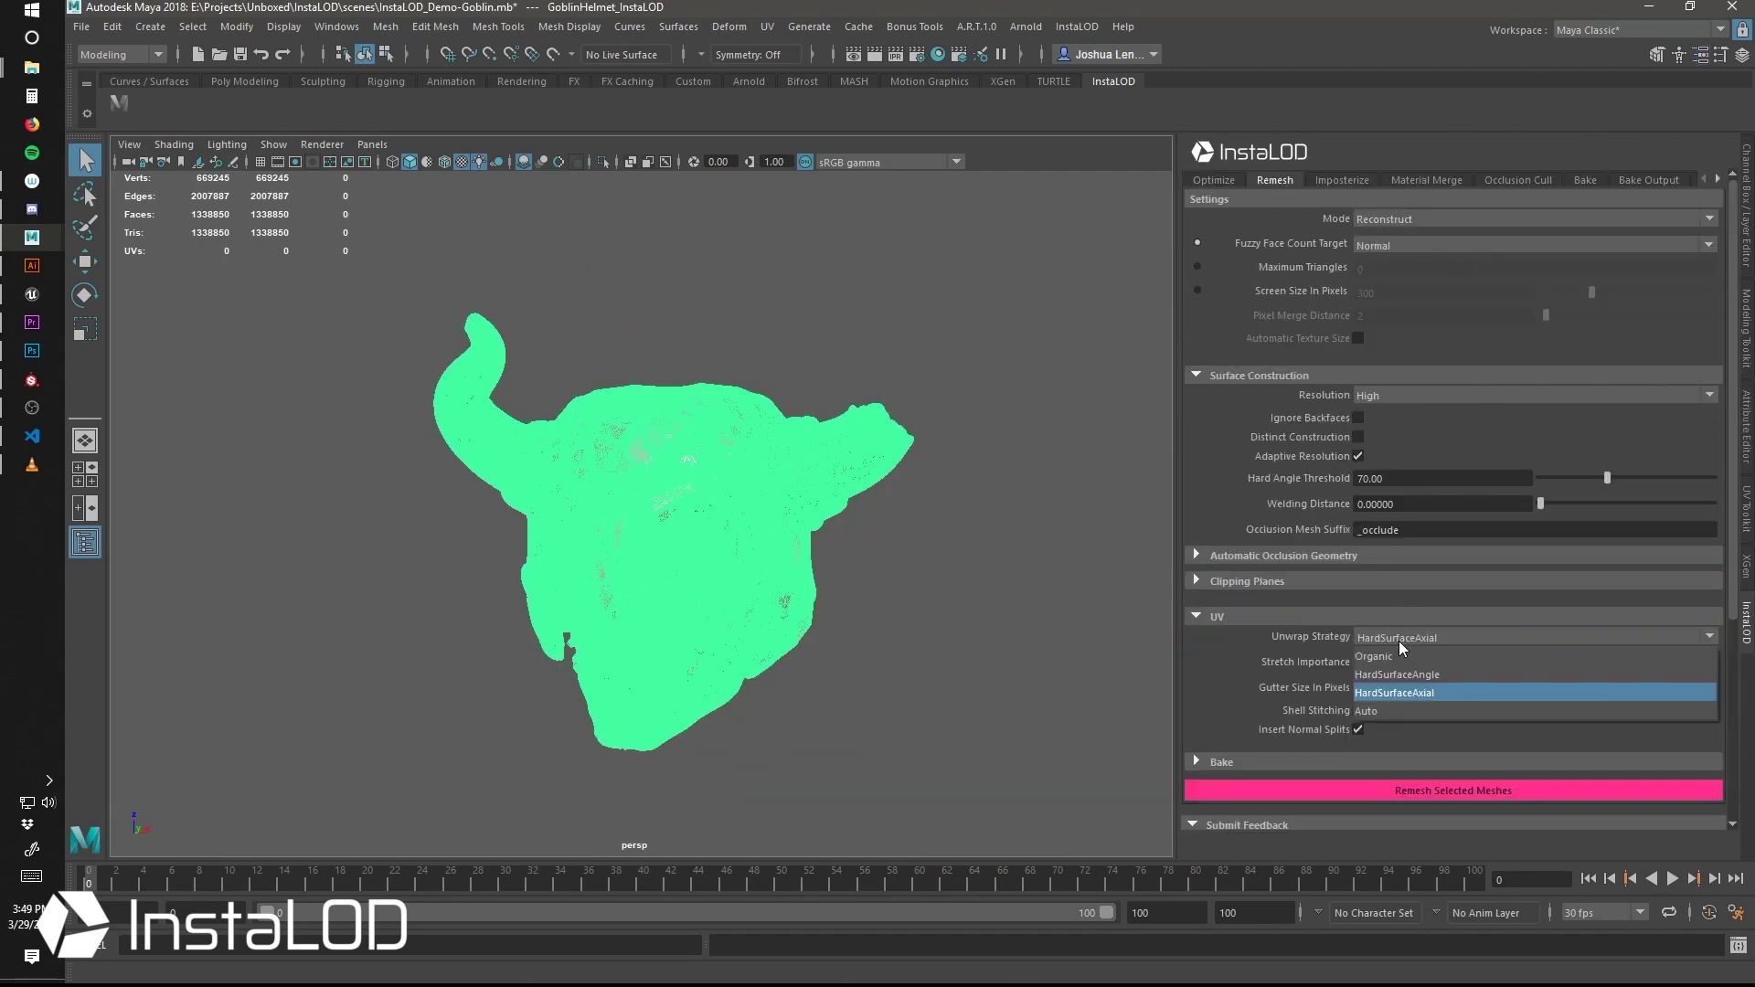
left_click(1372, 660)
left_click(1252, 616)
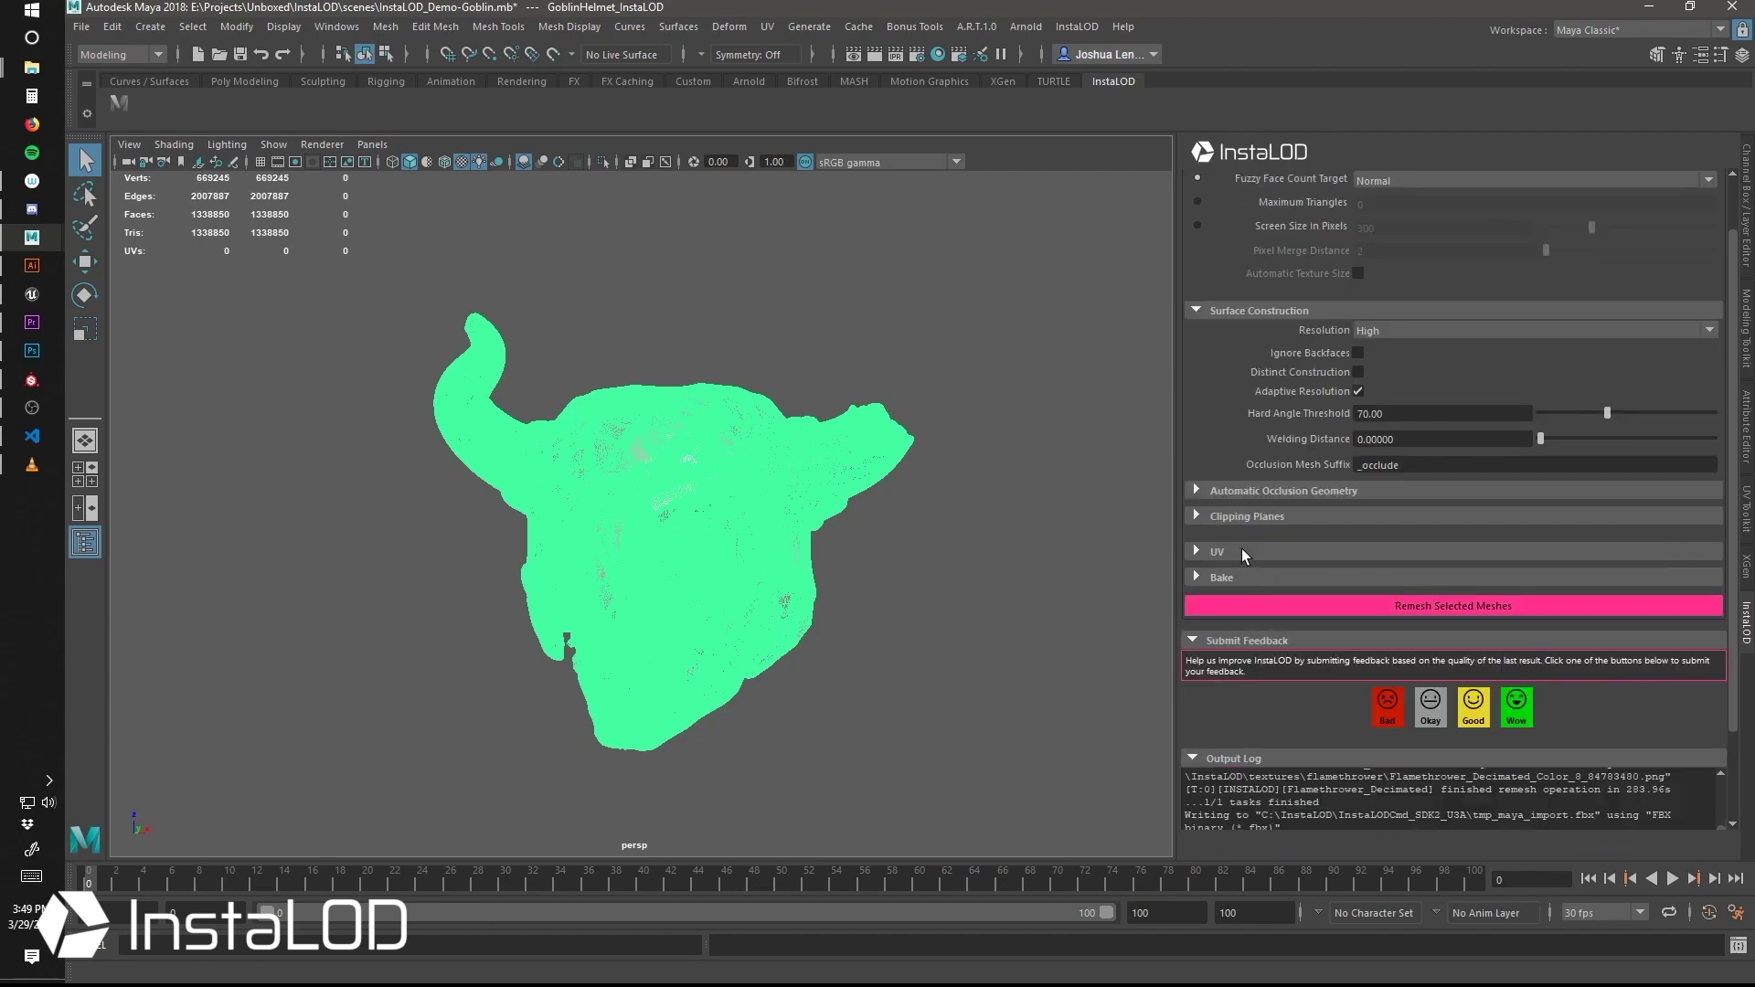
- Set the remesh Surface Construction Resolution to Normal and check the detail on the goblin helmet
left_click(1481, 331)
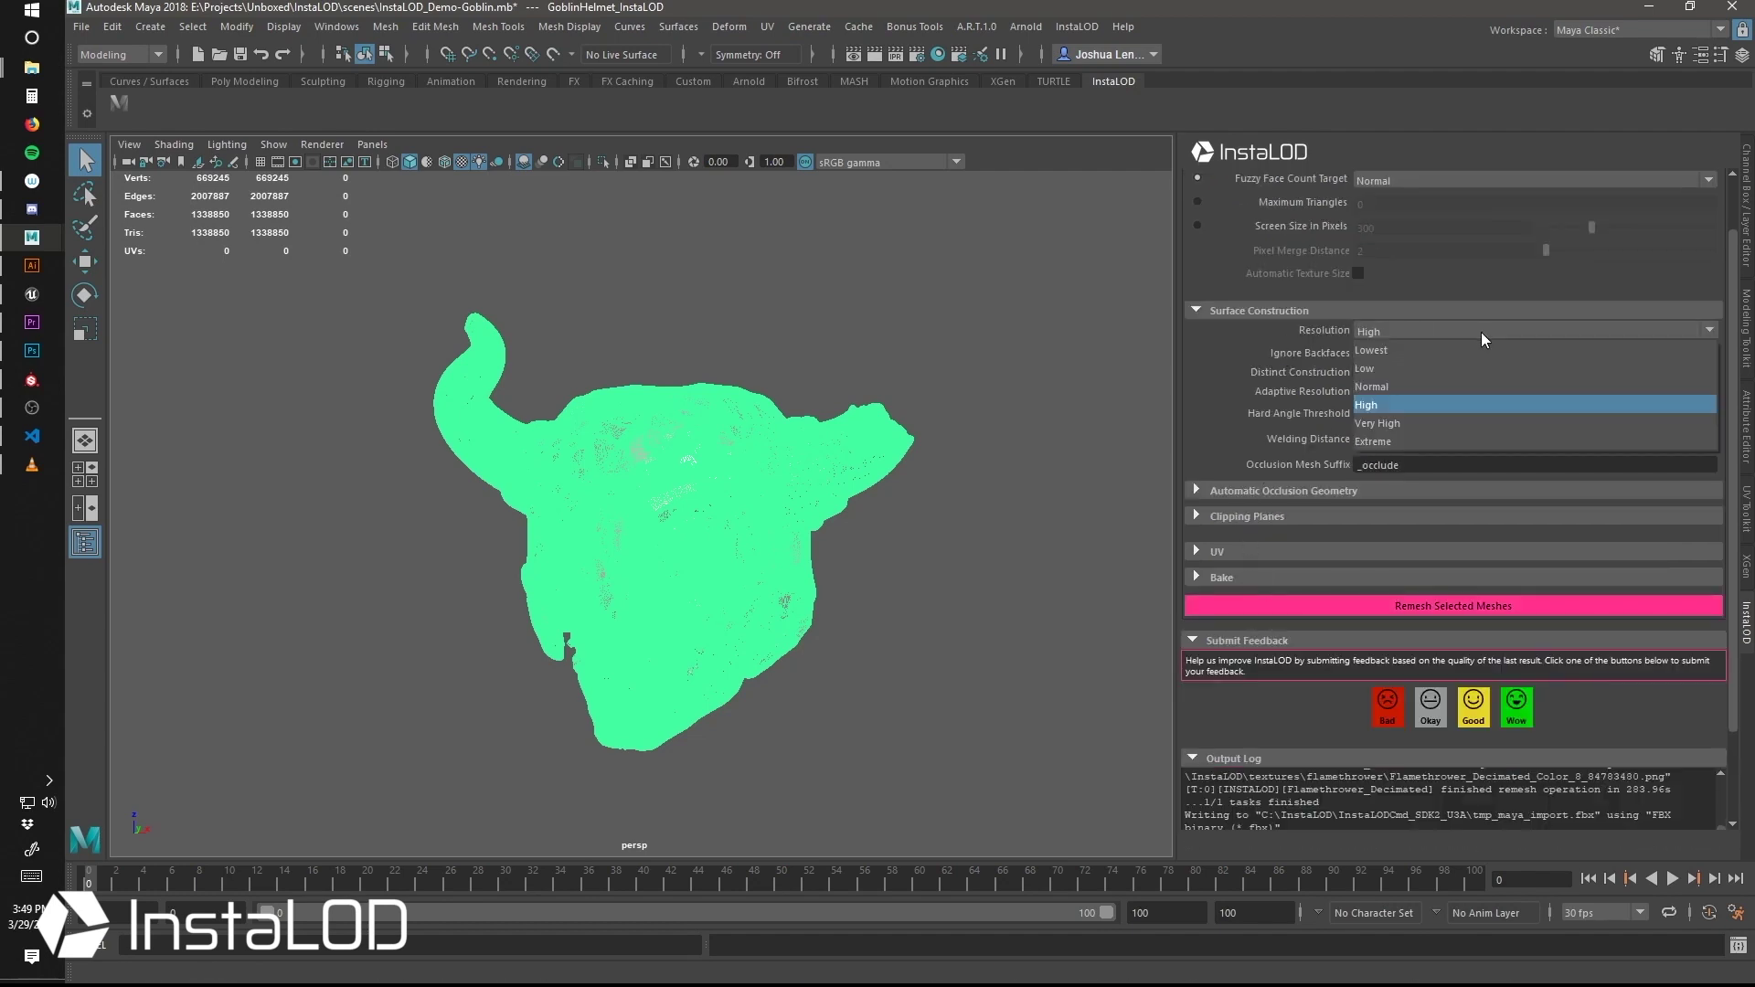
left_click(1395, 384)
left_click(1051, 567)
left_click_drag(640, 603, 681, 605, "alt")
right_click_drag(681, 605, 728, 618, "alt")
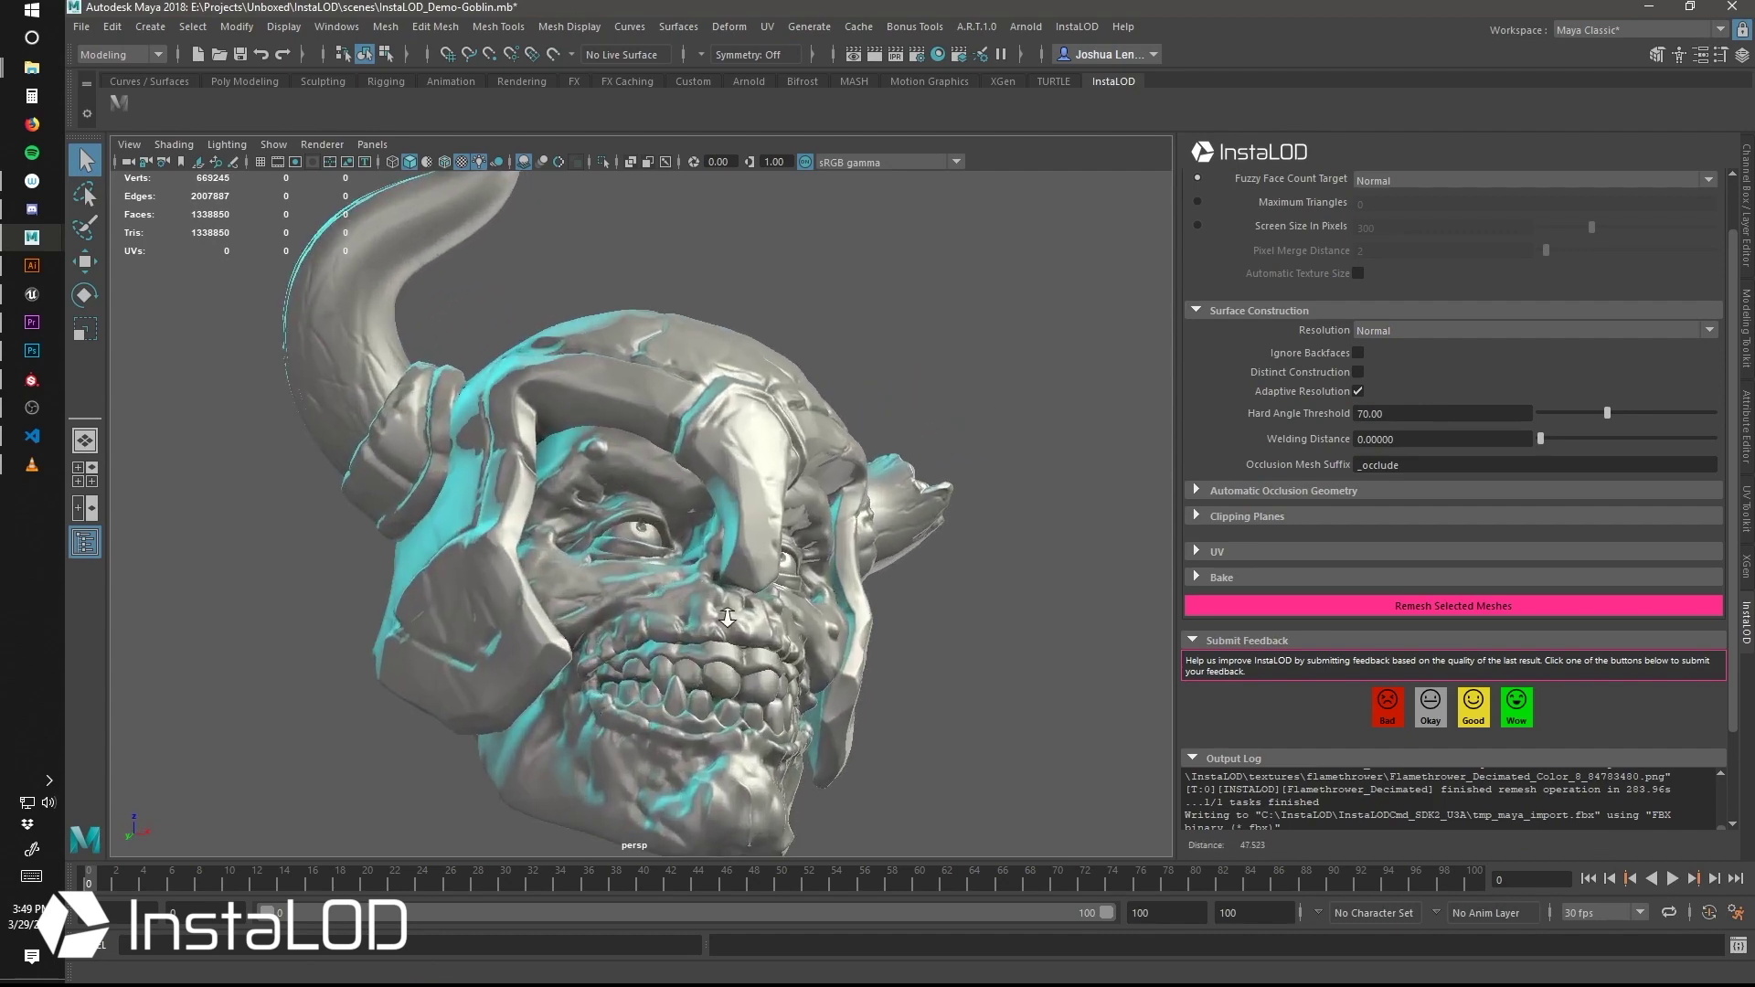
left_click_drag(728, 618, 823, 578, "alt")
scroll(823, 578, "down", 3)
scroll(1578, 386, "down", 5)
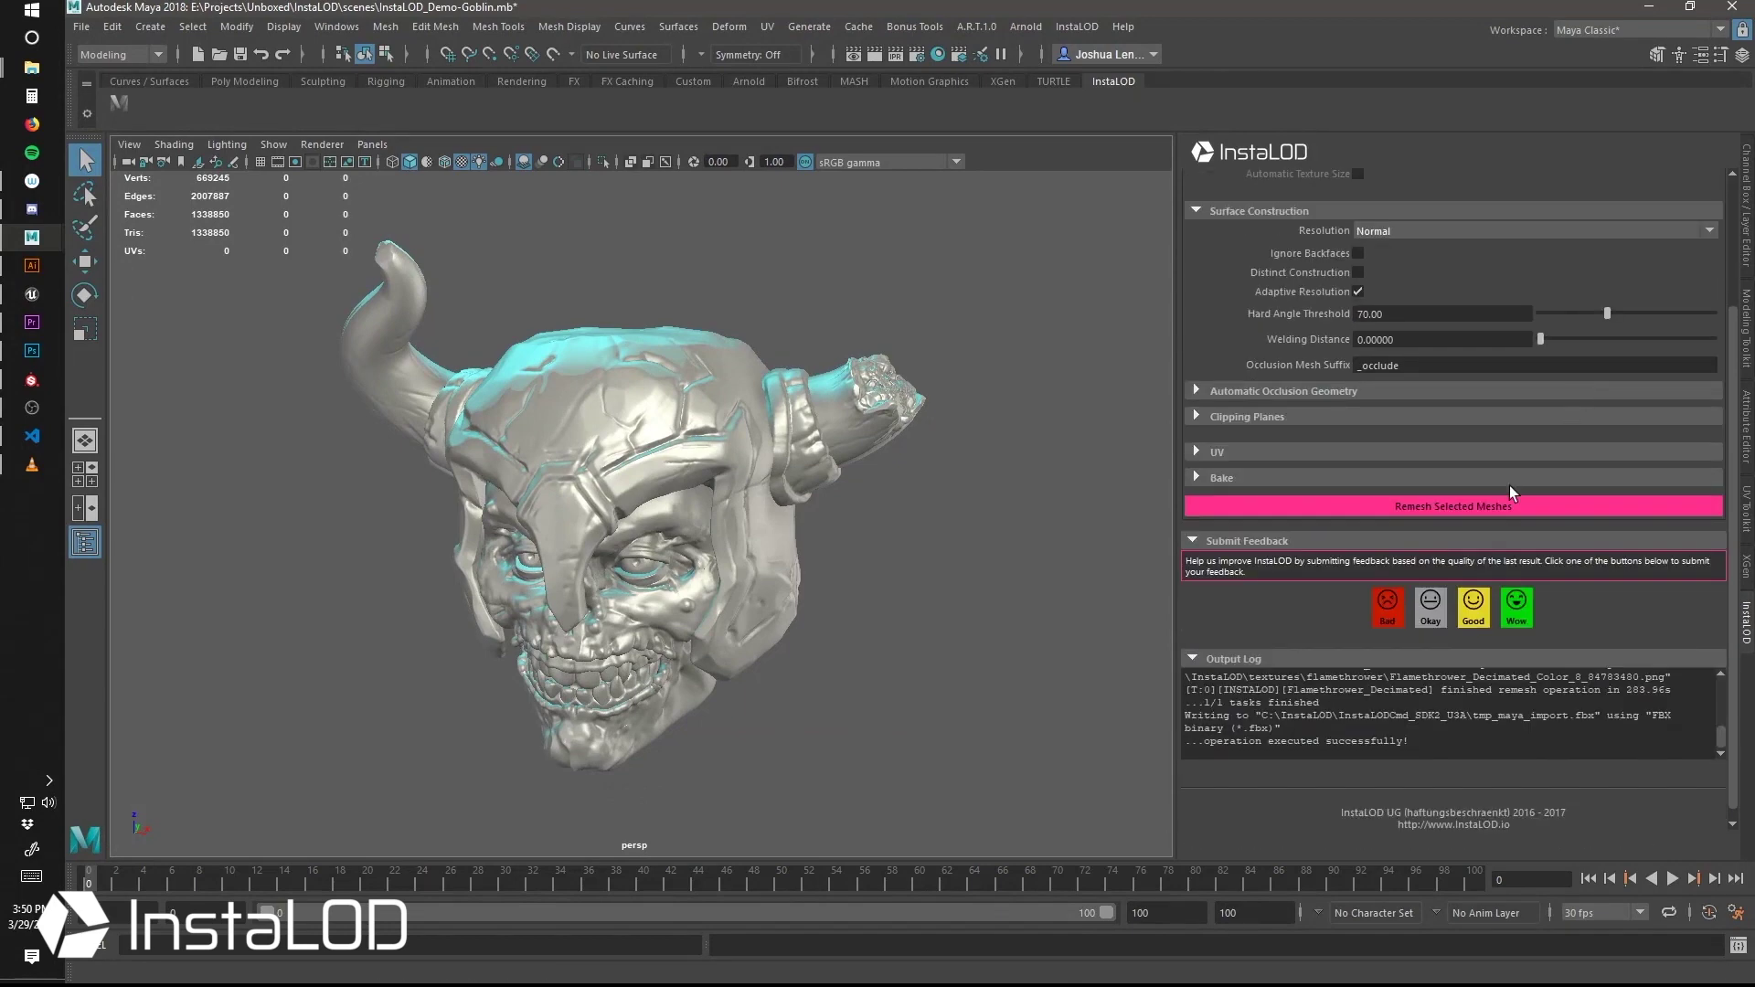
- Set the bake output path to the textures/goblinHelmet folder and review the enabled texture maps
left_click(1651, 181)
left_click(1696, 397)
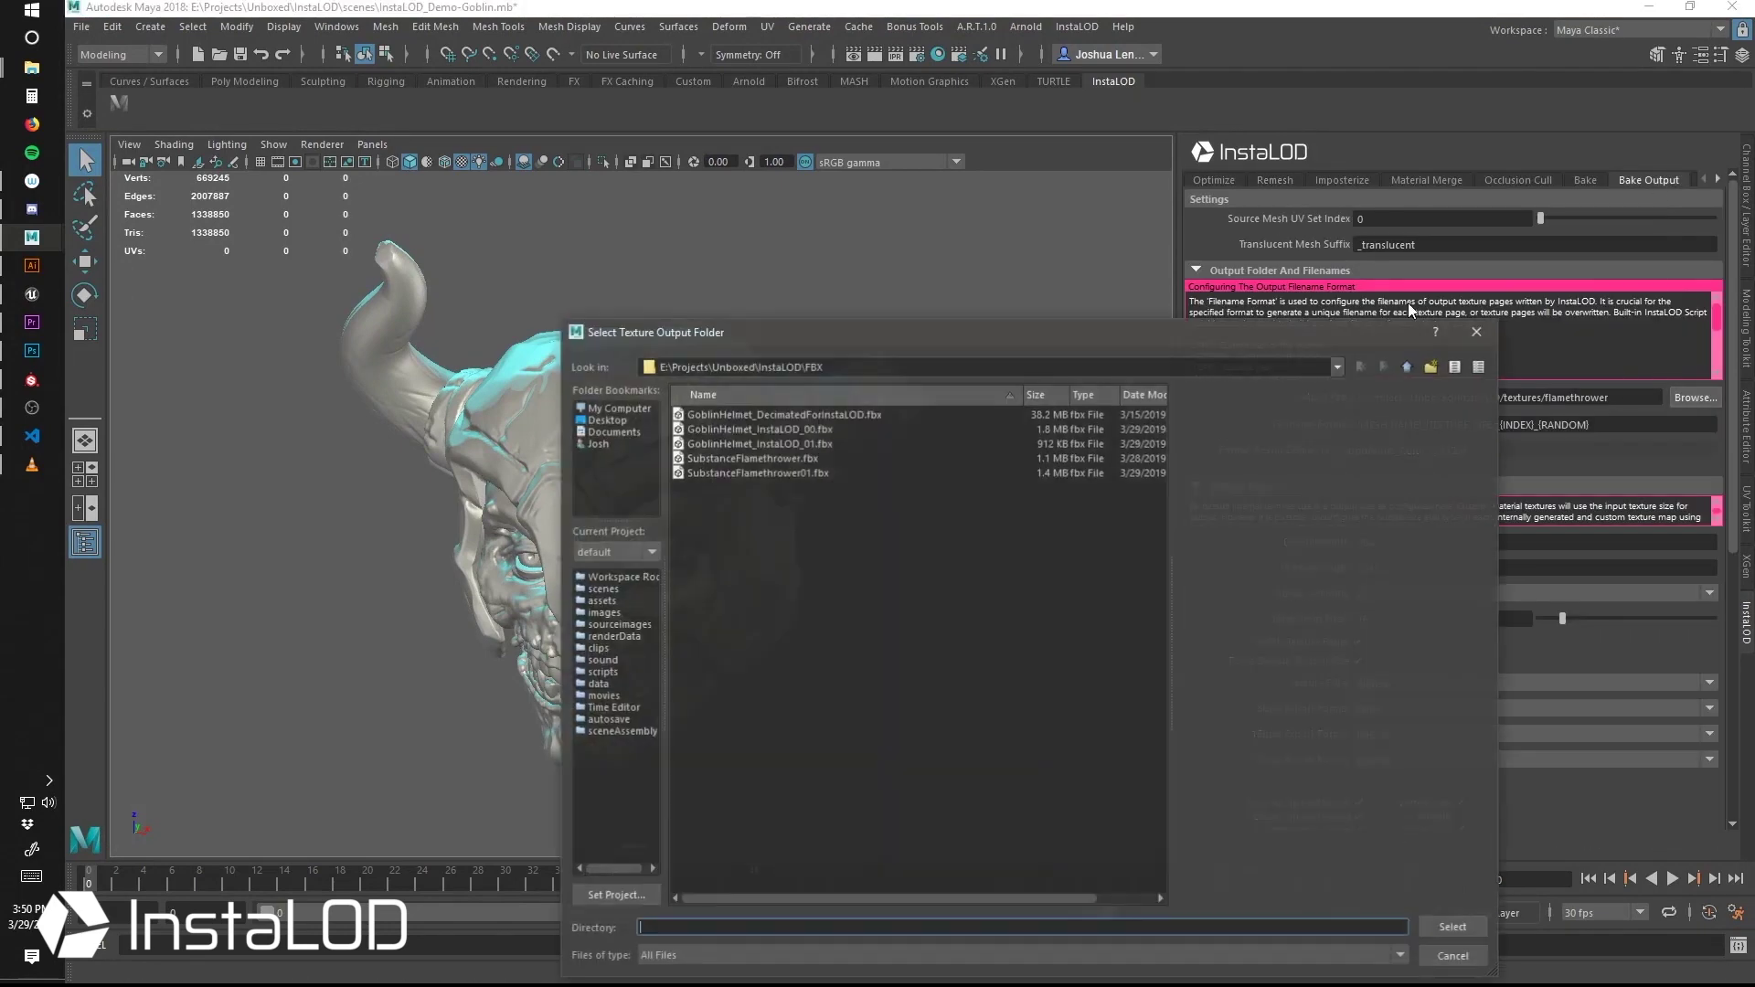
left_click(1408, 367)
double_click(709, 475)
double_click(728, 442)
left_click(1461, 928)
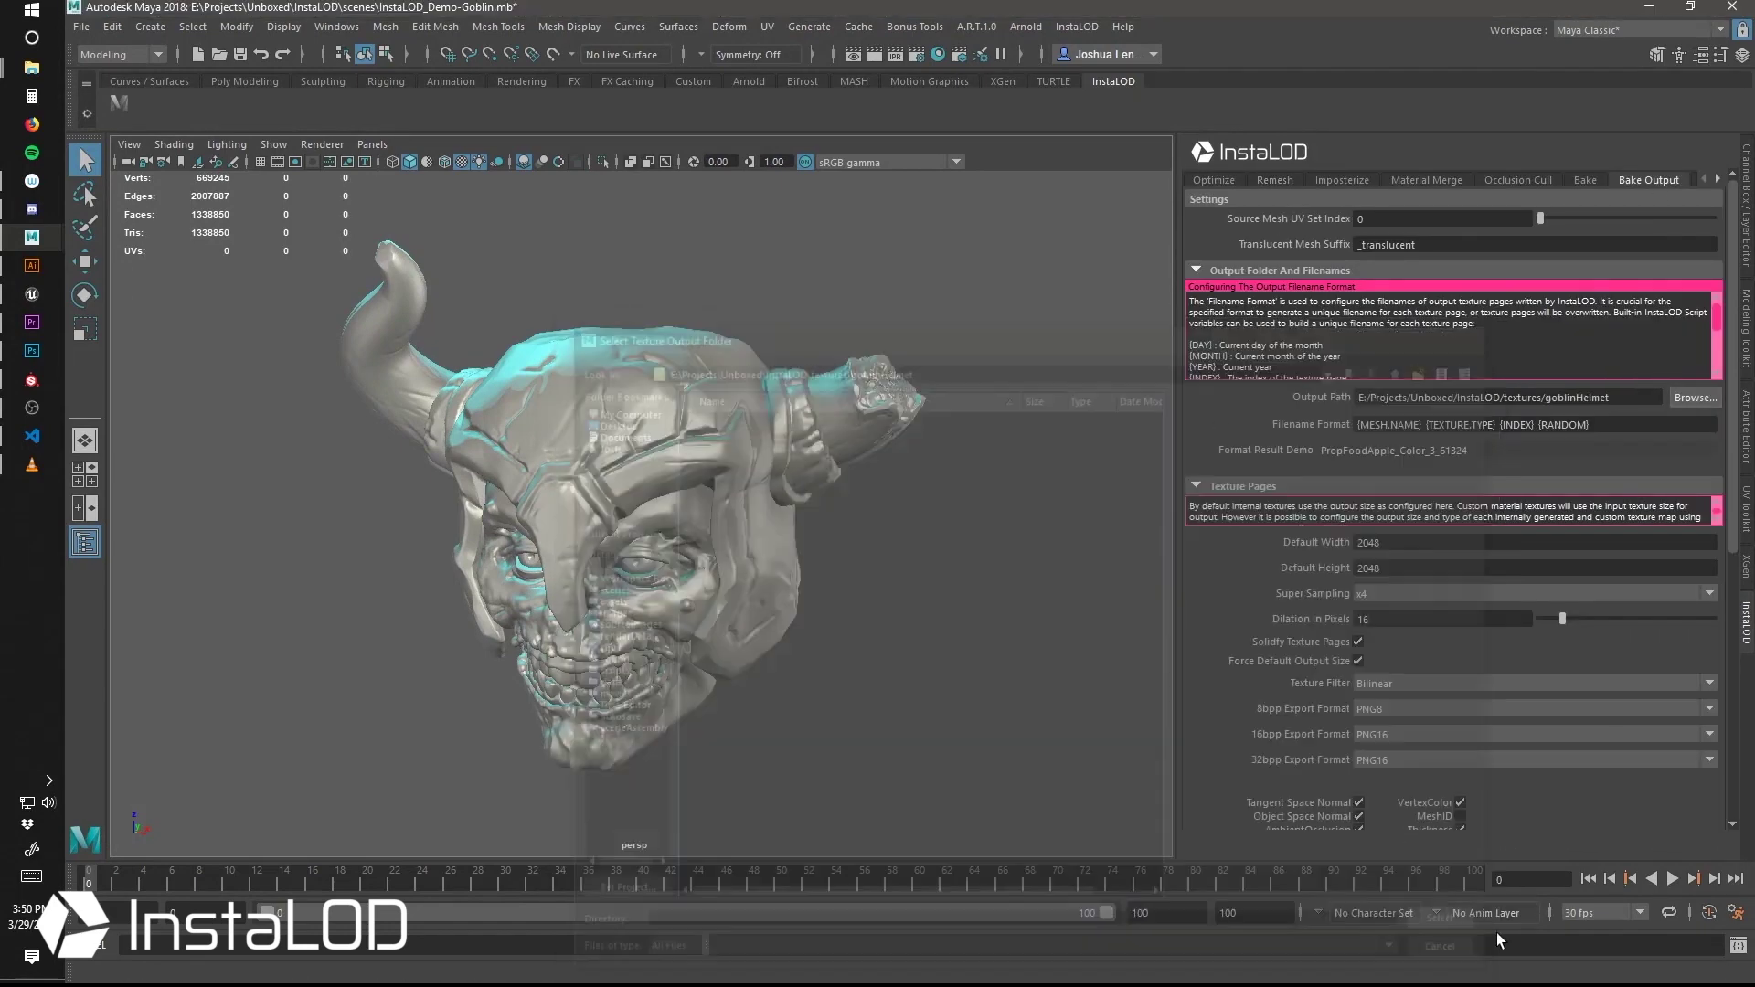
scroll(1468, 797, "down", 2)
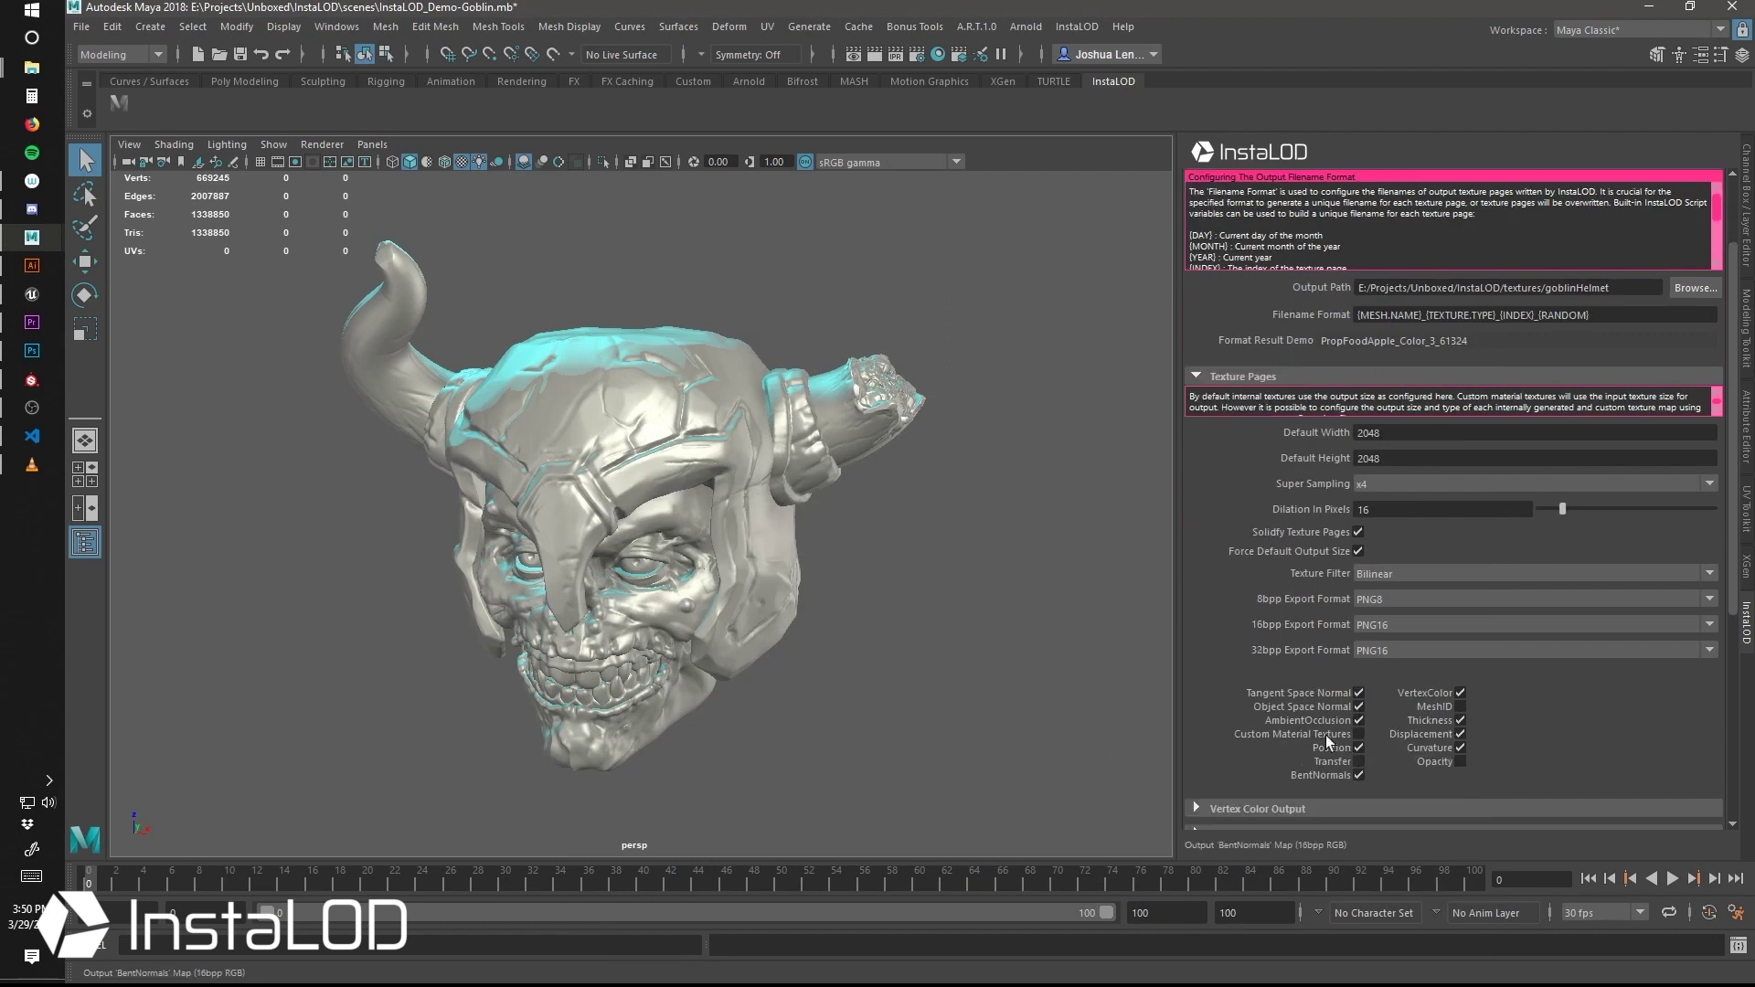
- Show the vertex colours of the goblin helmet shape for a check, and undo the display change
left_click(1747, 429)
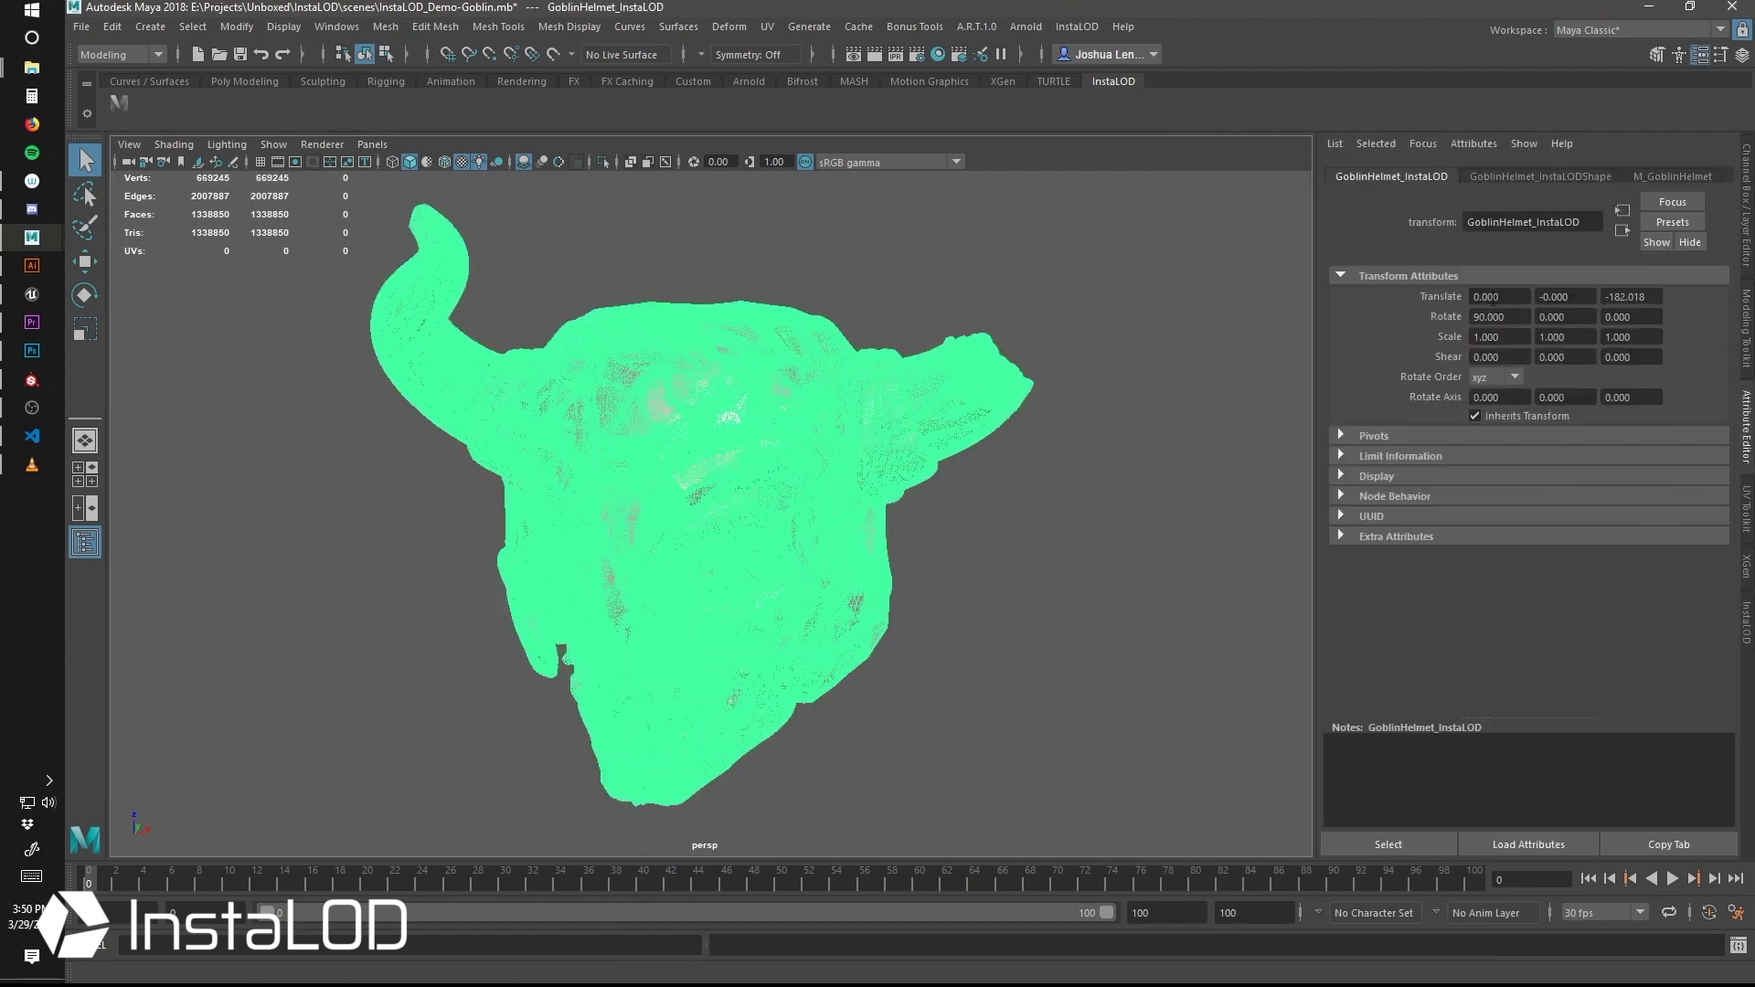
left_click(1518, 175)
left_click(1079, 611)
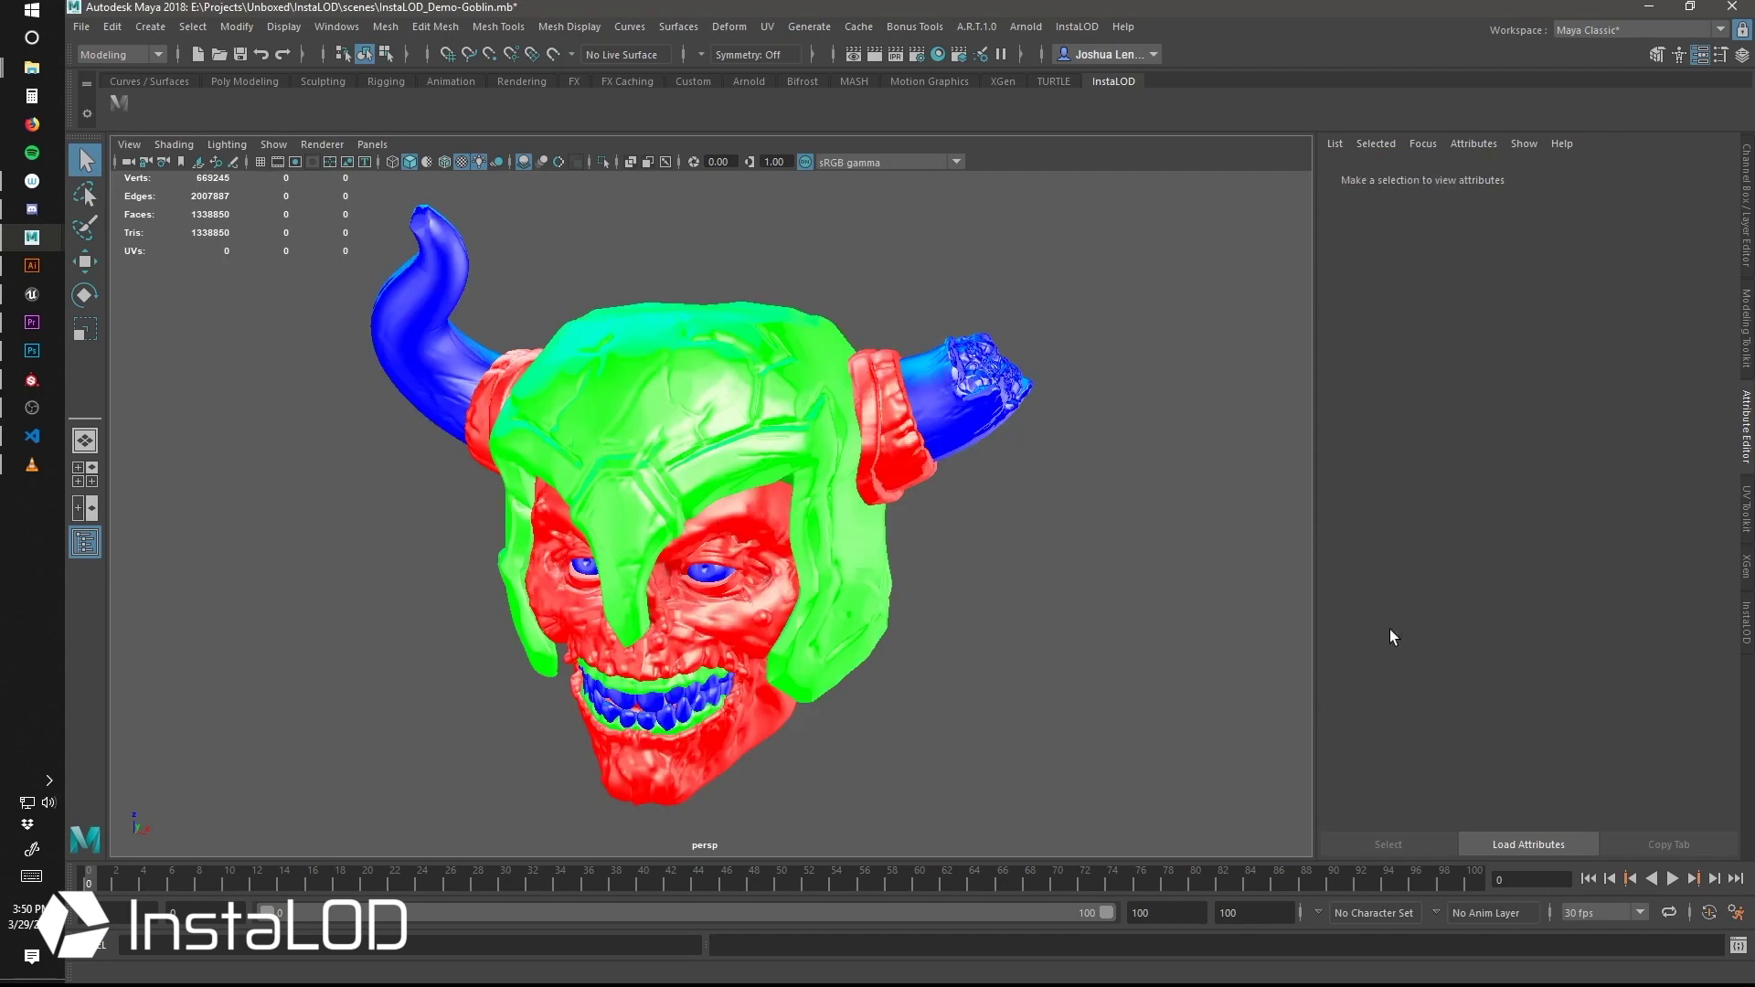
key("ctrl+z")
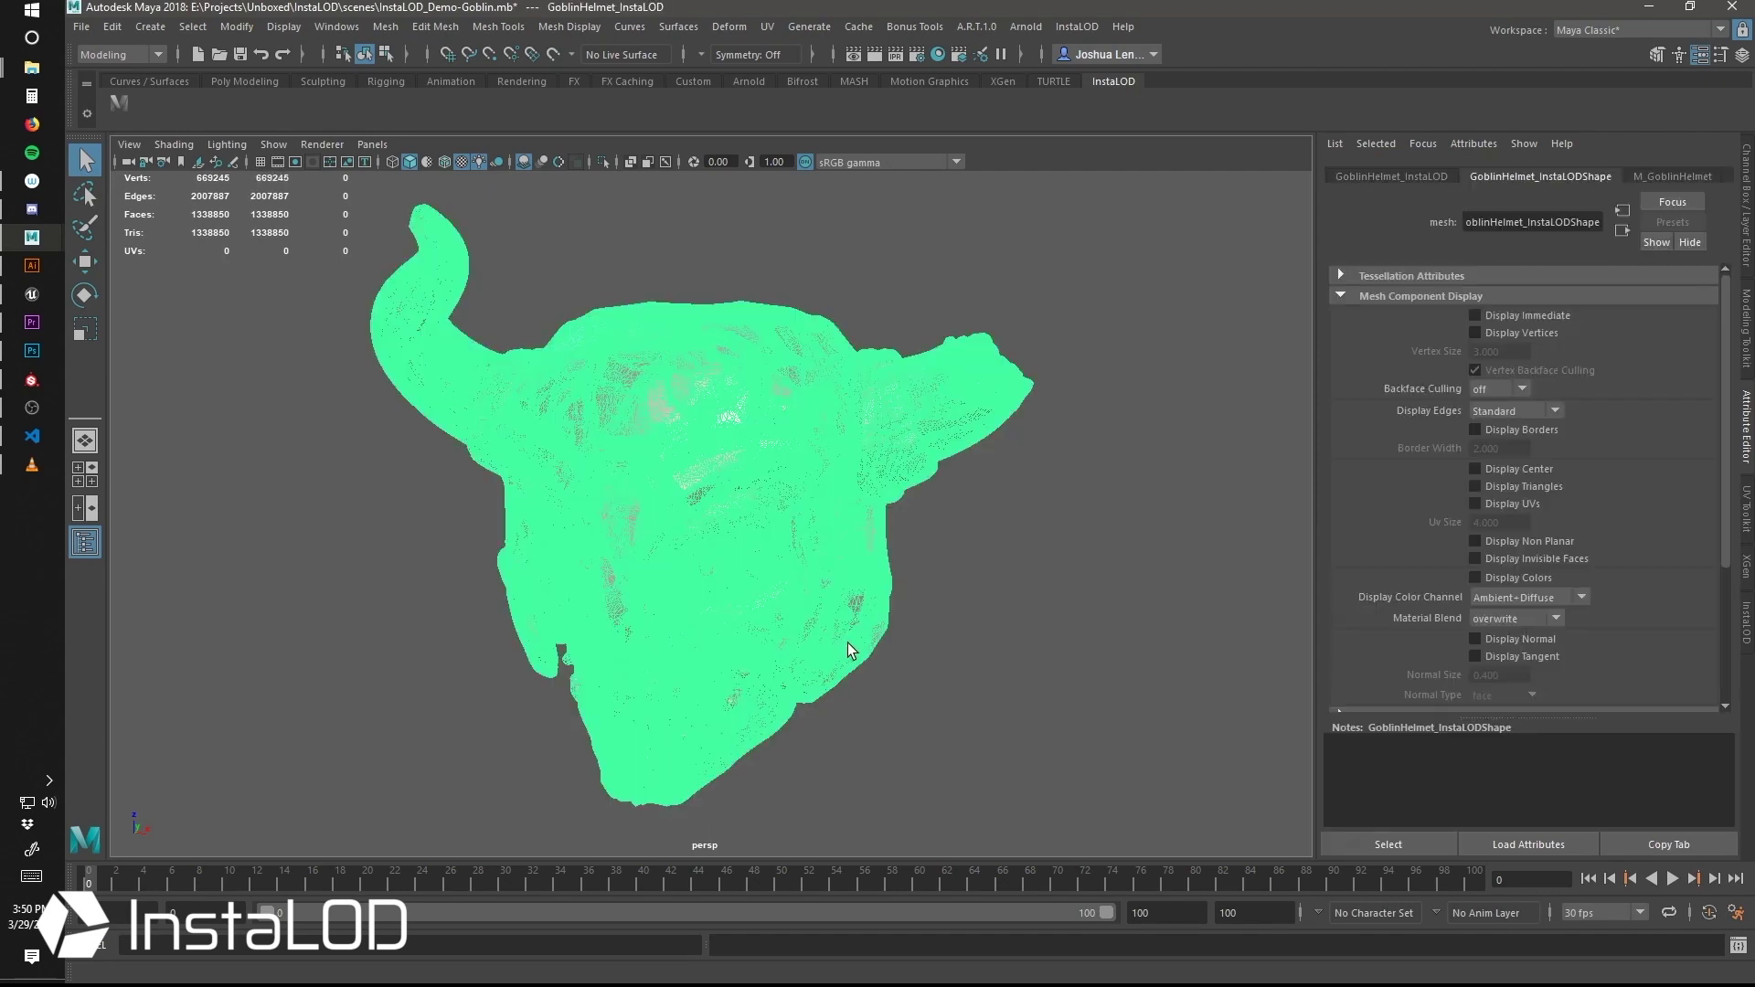
- Remesh the selected goblin helmet mesh with the current InstaLOD Remesh settings
left_click(1746, 631)
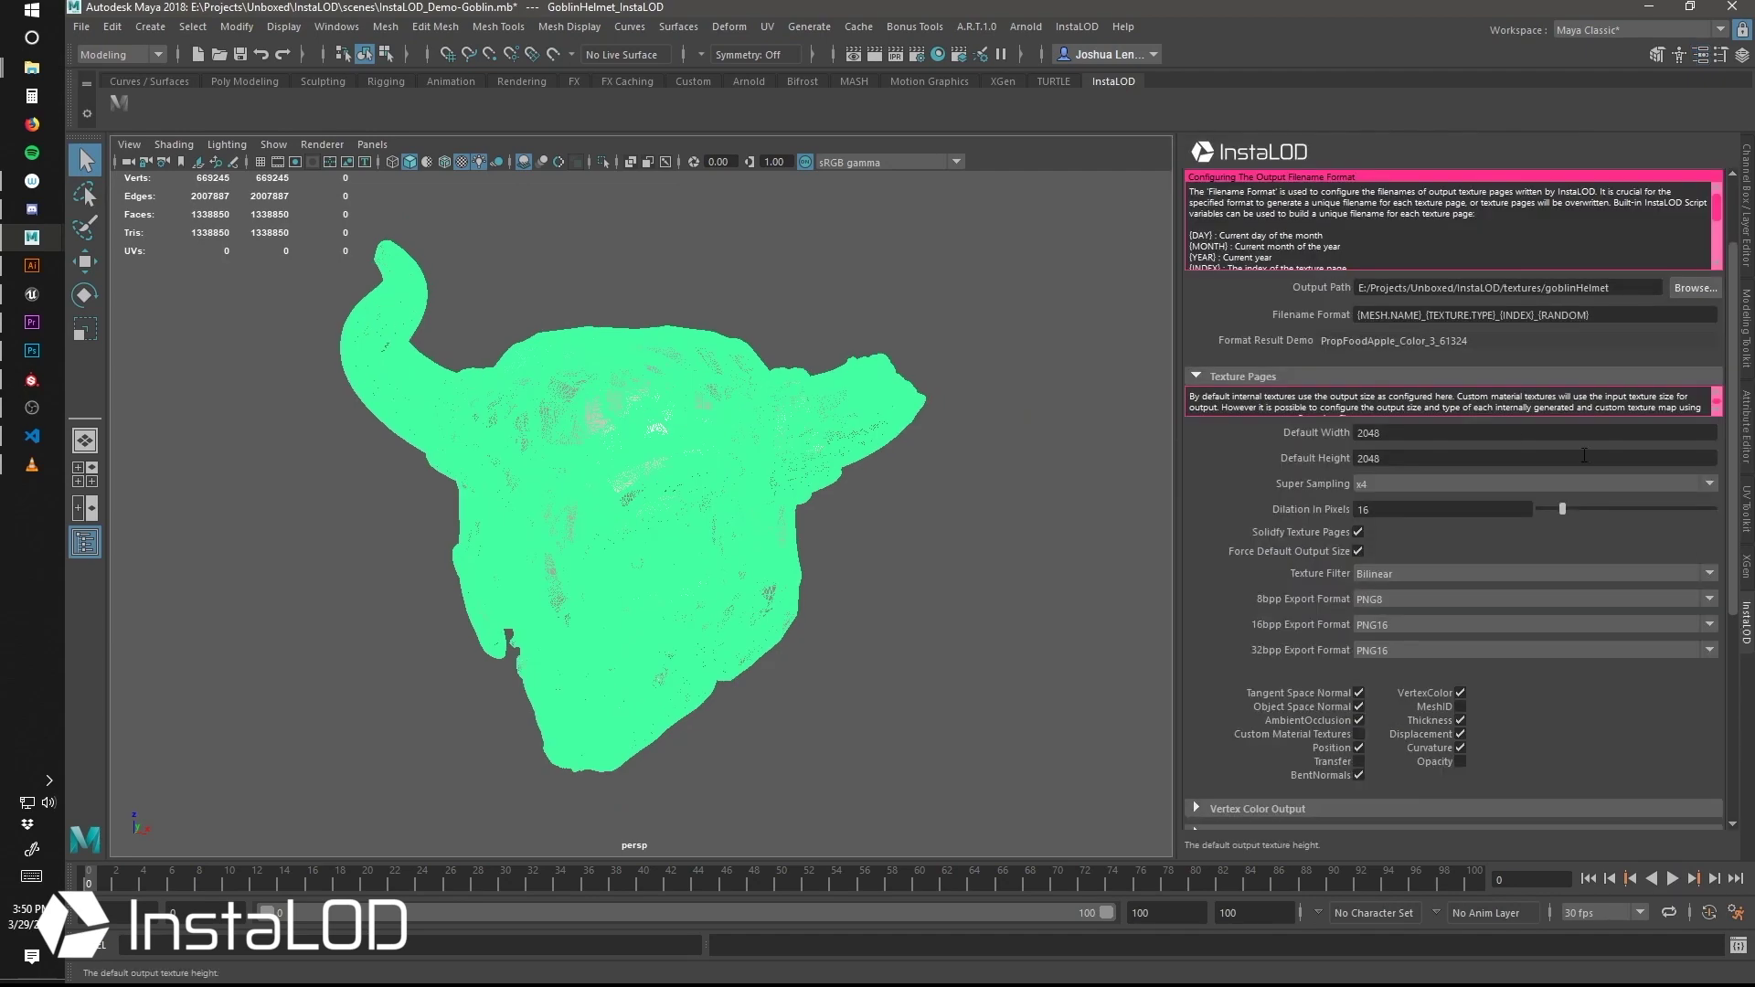
left_click(1273, 179)
left_click(1439, 671)
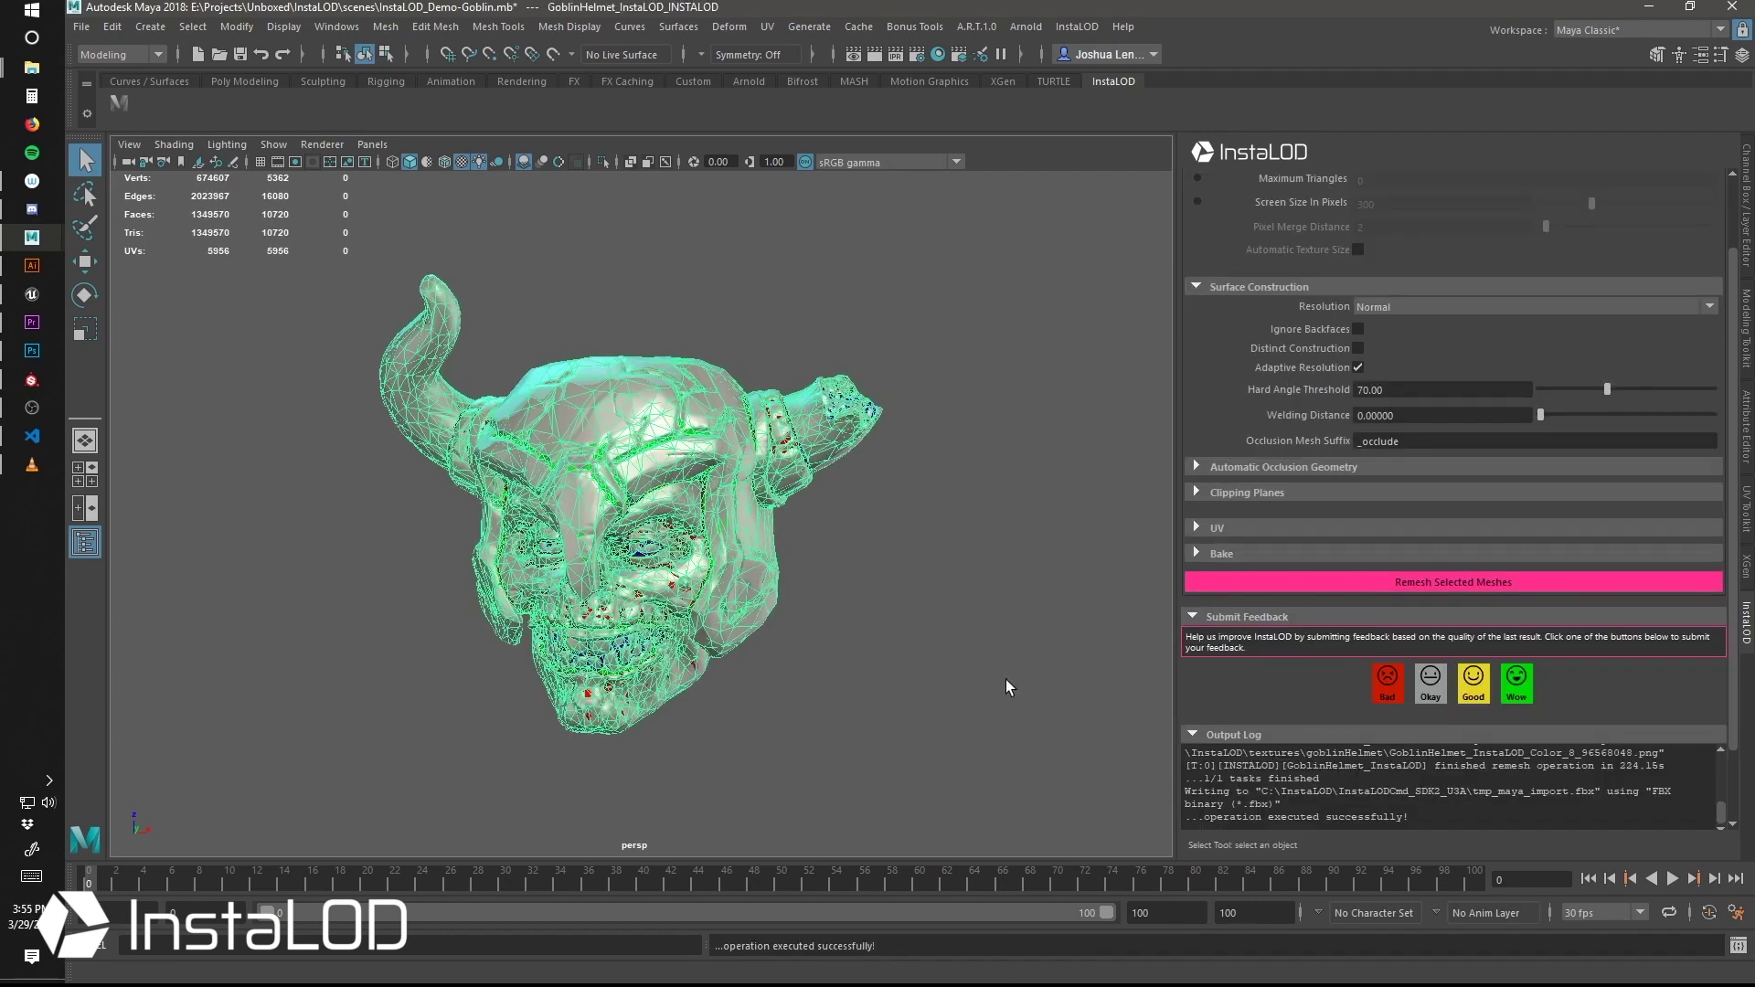
- Select the remeshed goblin helmet and examine its topology in wireframe
left_click_drag(957, 713, 988, 672, "alt")
left_click(337, 26)
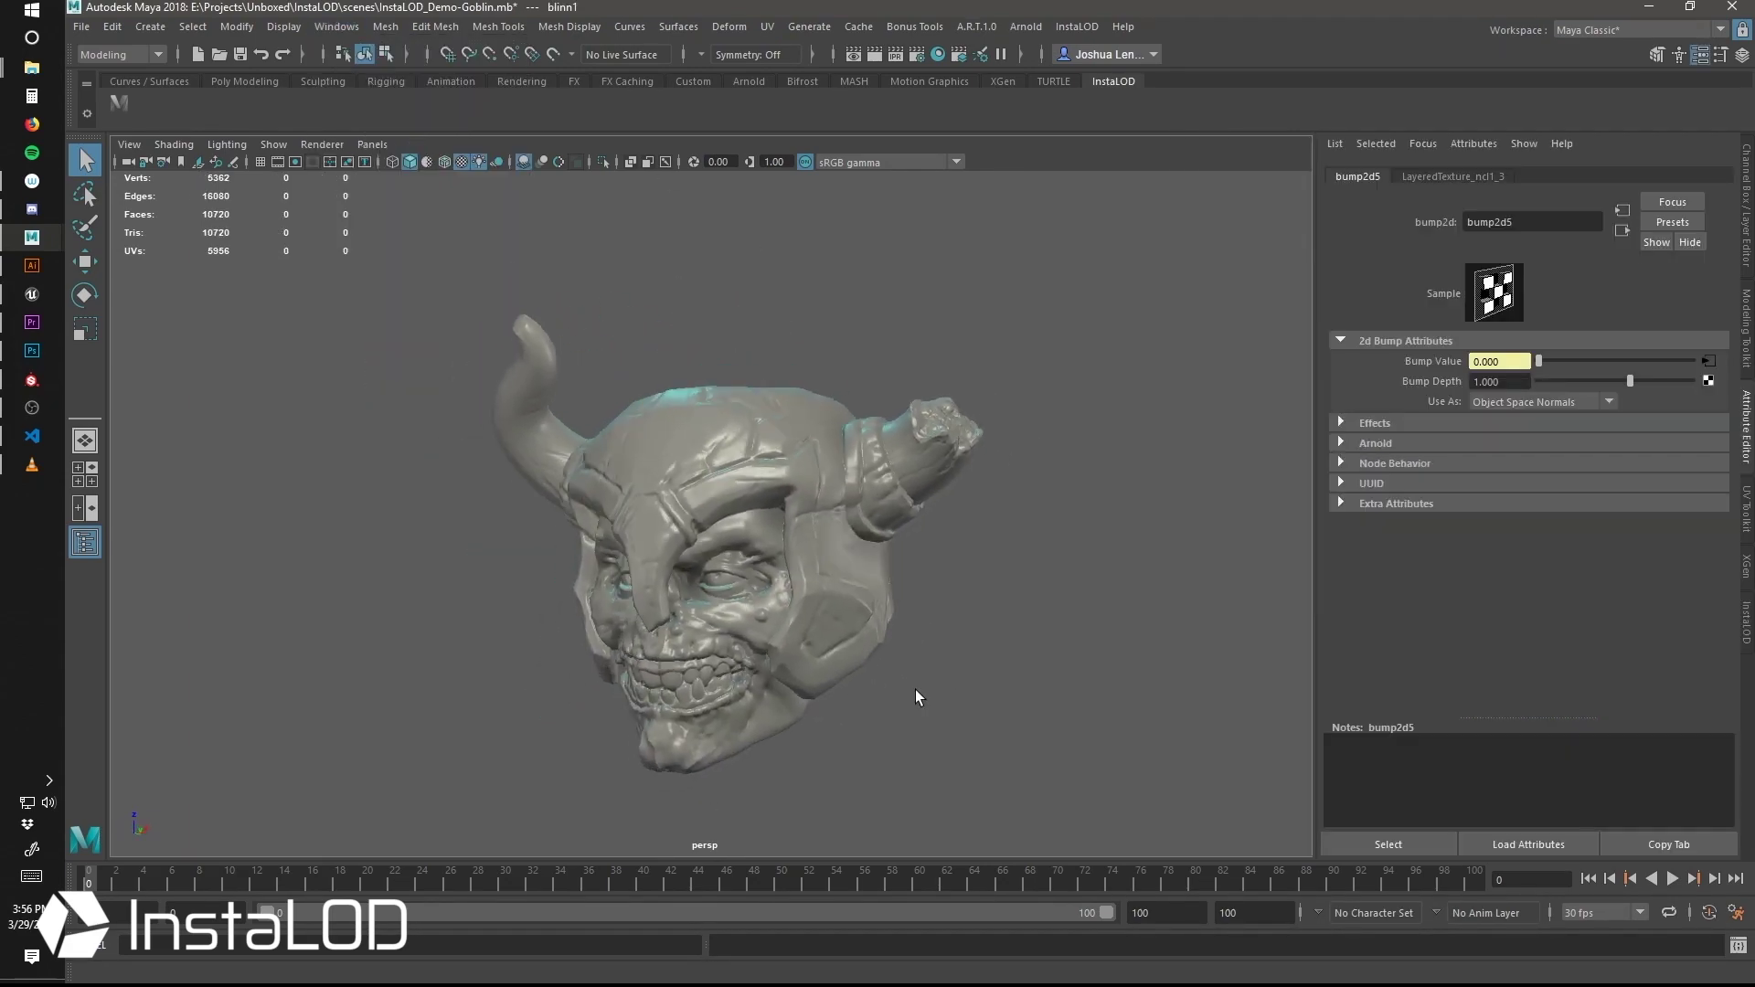
key("w")
left_click(869, 526)
key("4")
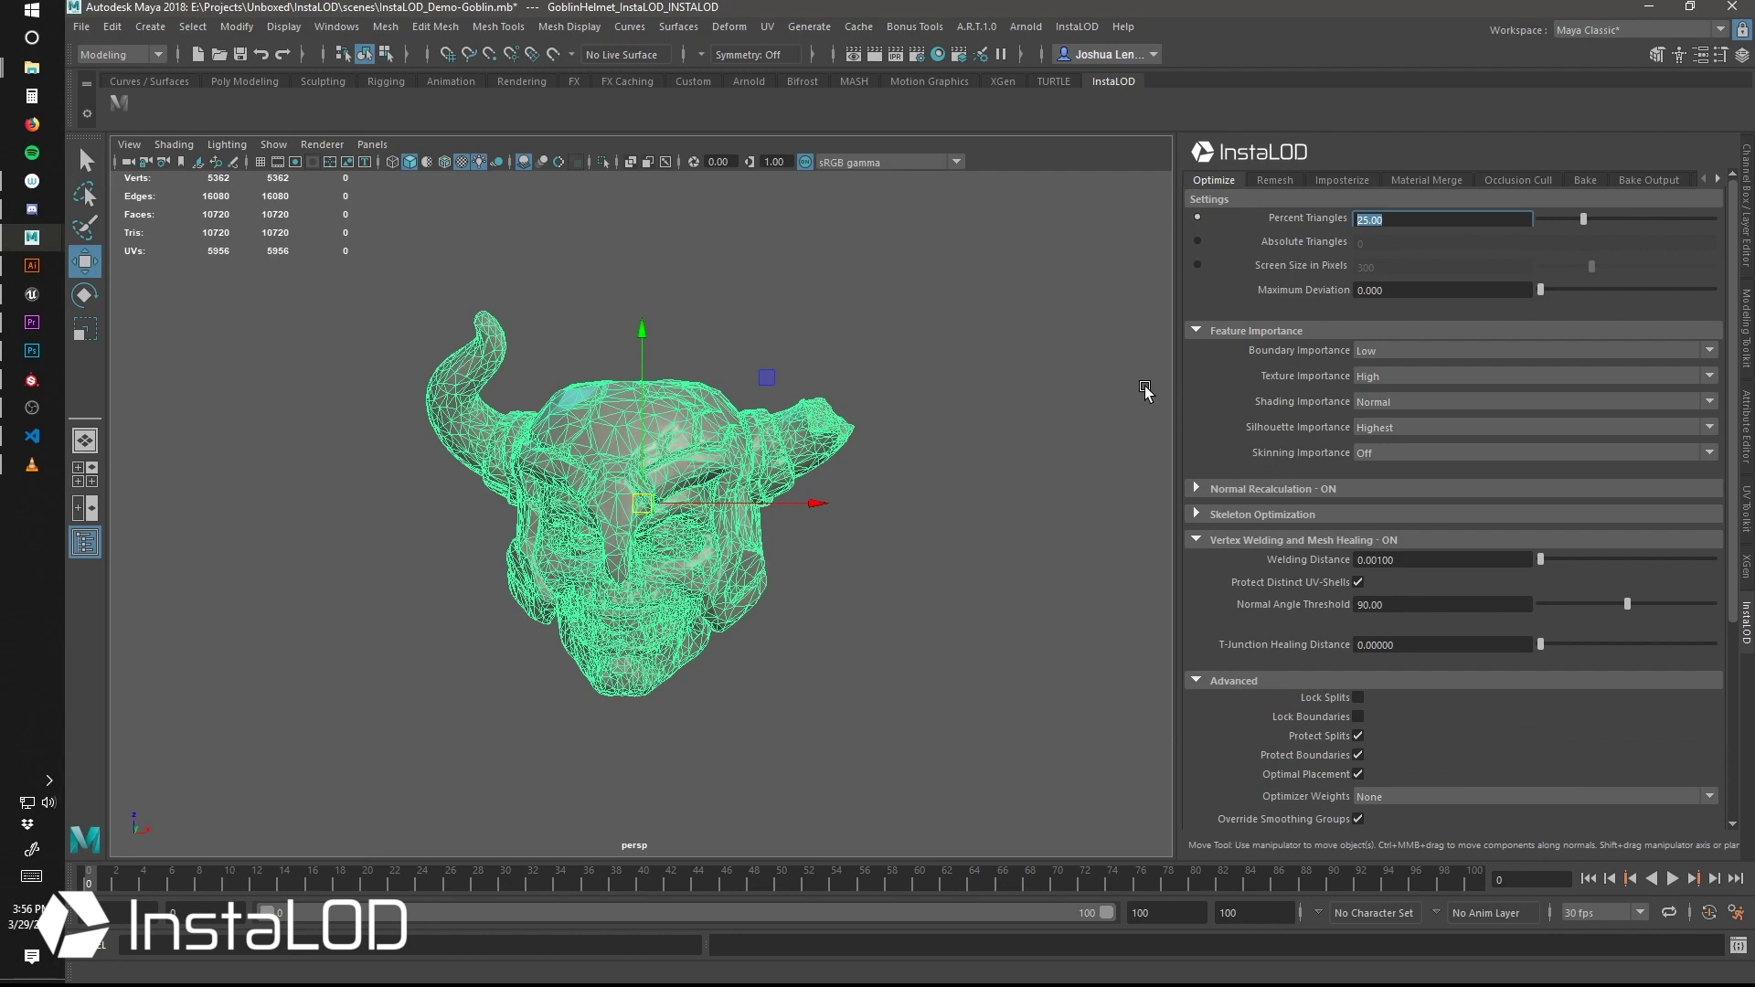
- Optimize the selected remeshed helmet to 2000 absolute triangles
left_click(1198, 240)
left_click(1408, 244)
type("2000")
key("Return")
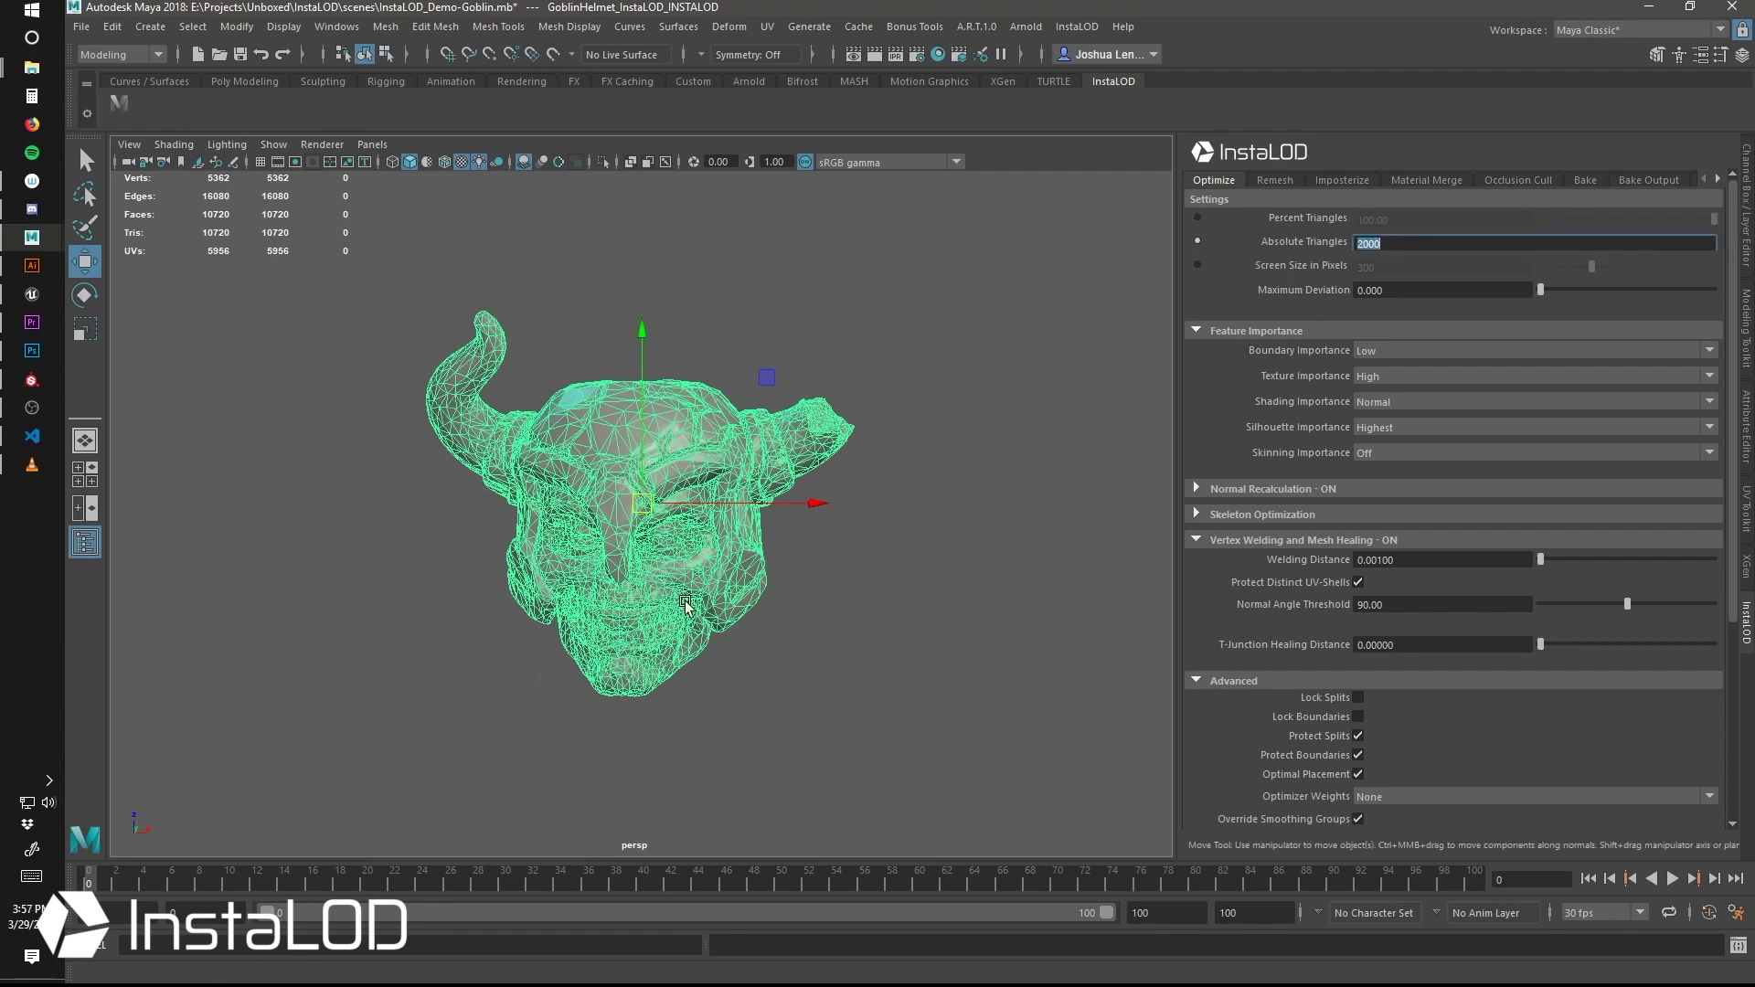
key("5")
key("4")
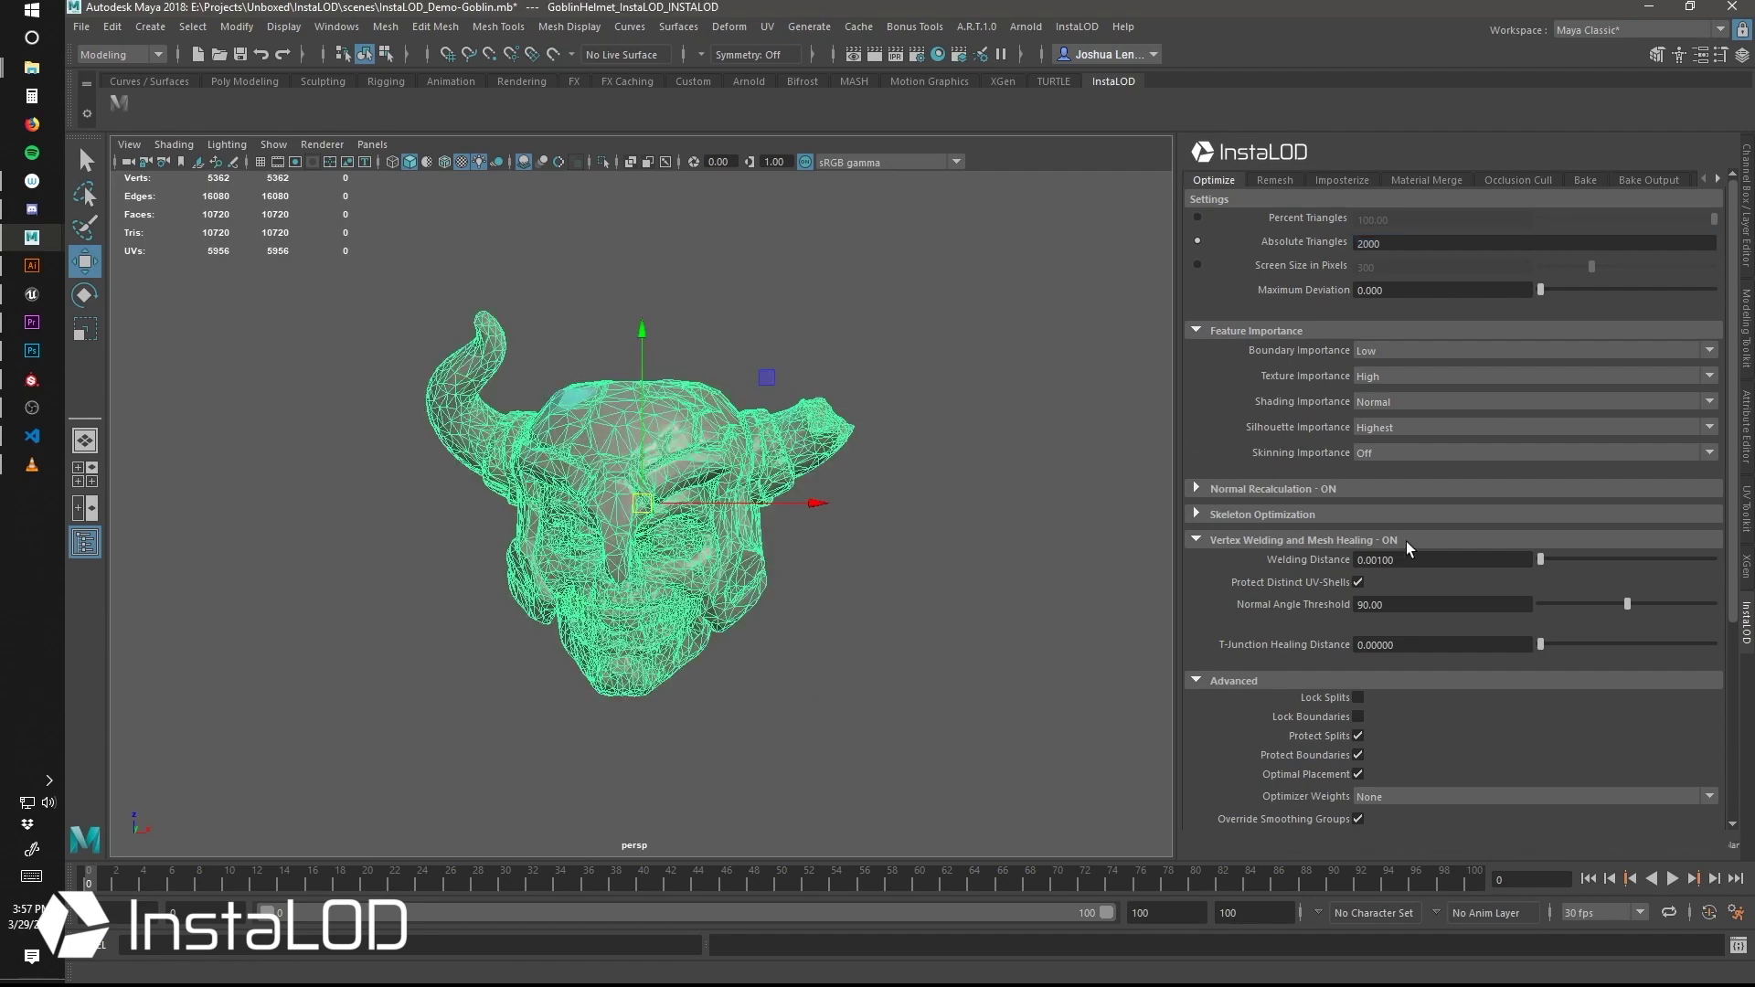
scroll(1408, 549, "down", 3)
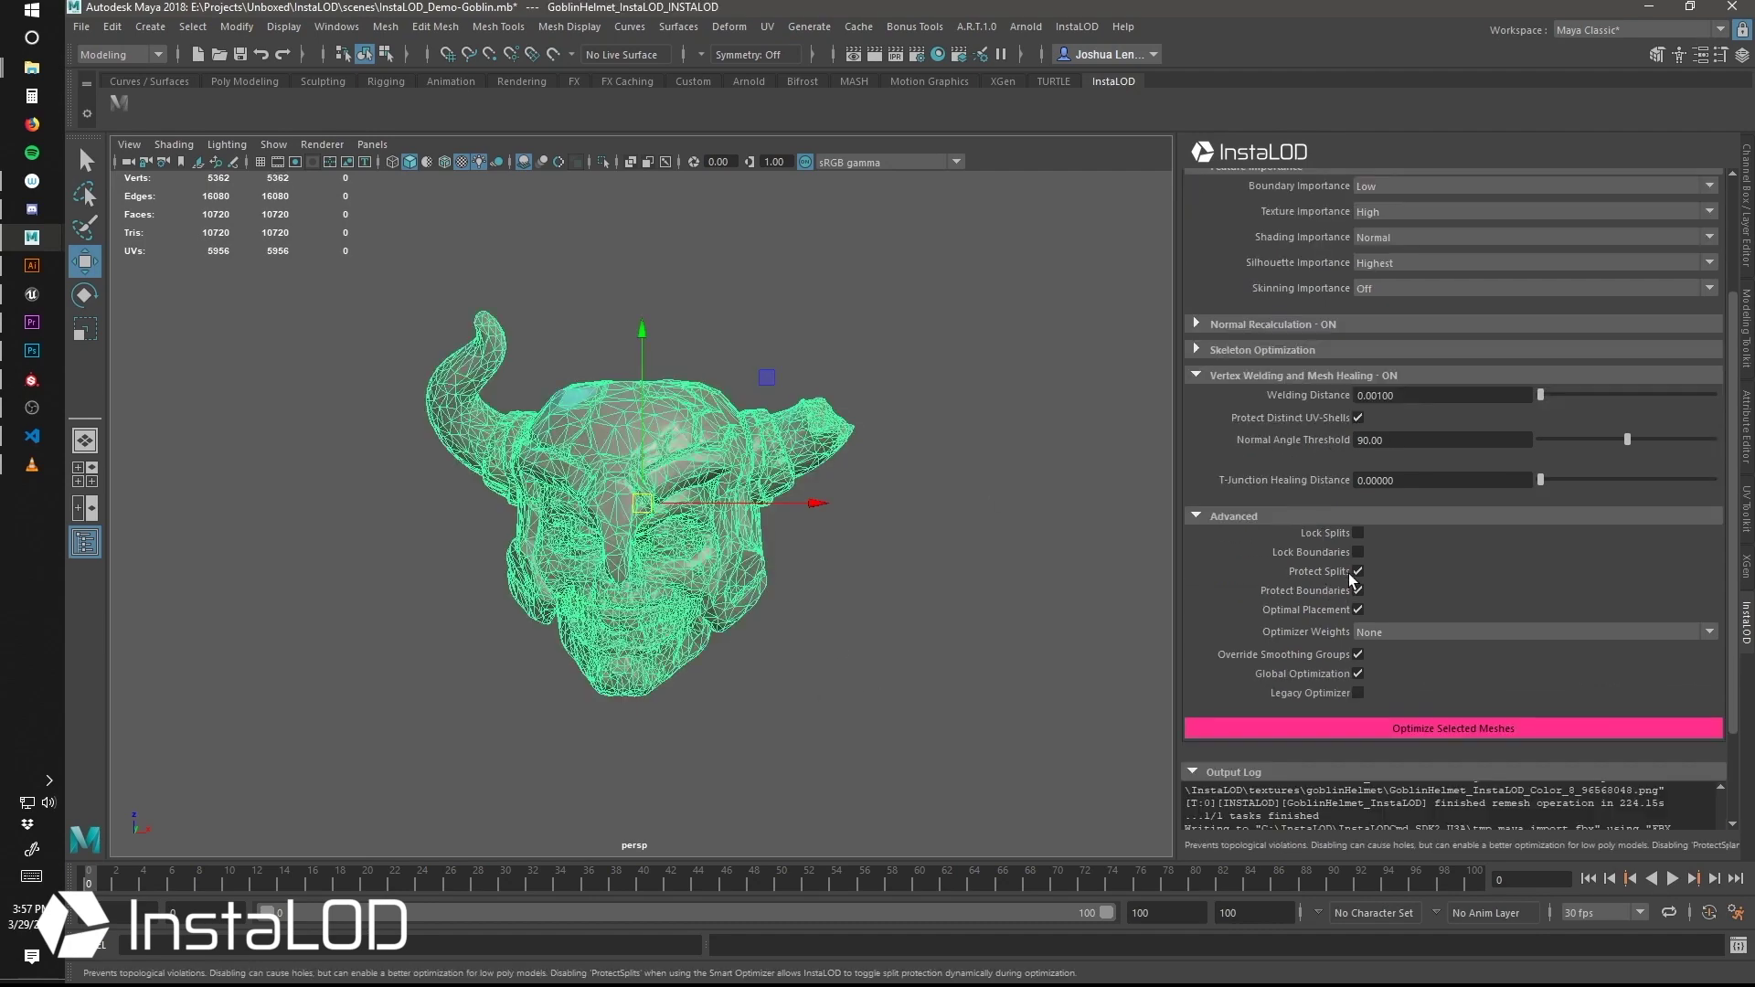
left_click(1420, 734)
- Move the optimized helmet sideways beside the remeshed one and compare both in wireframe and shaded views
left_click_drag(825, 517, 796, 639)
right_click_drag(795, 639, 595, 549, "alt")
key("4")
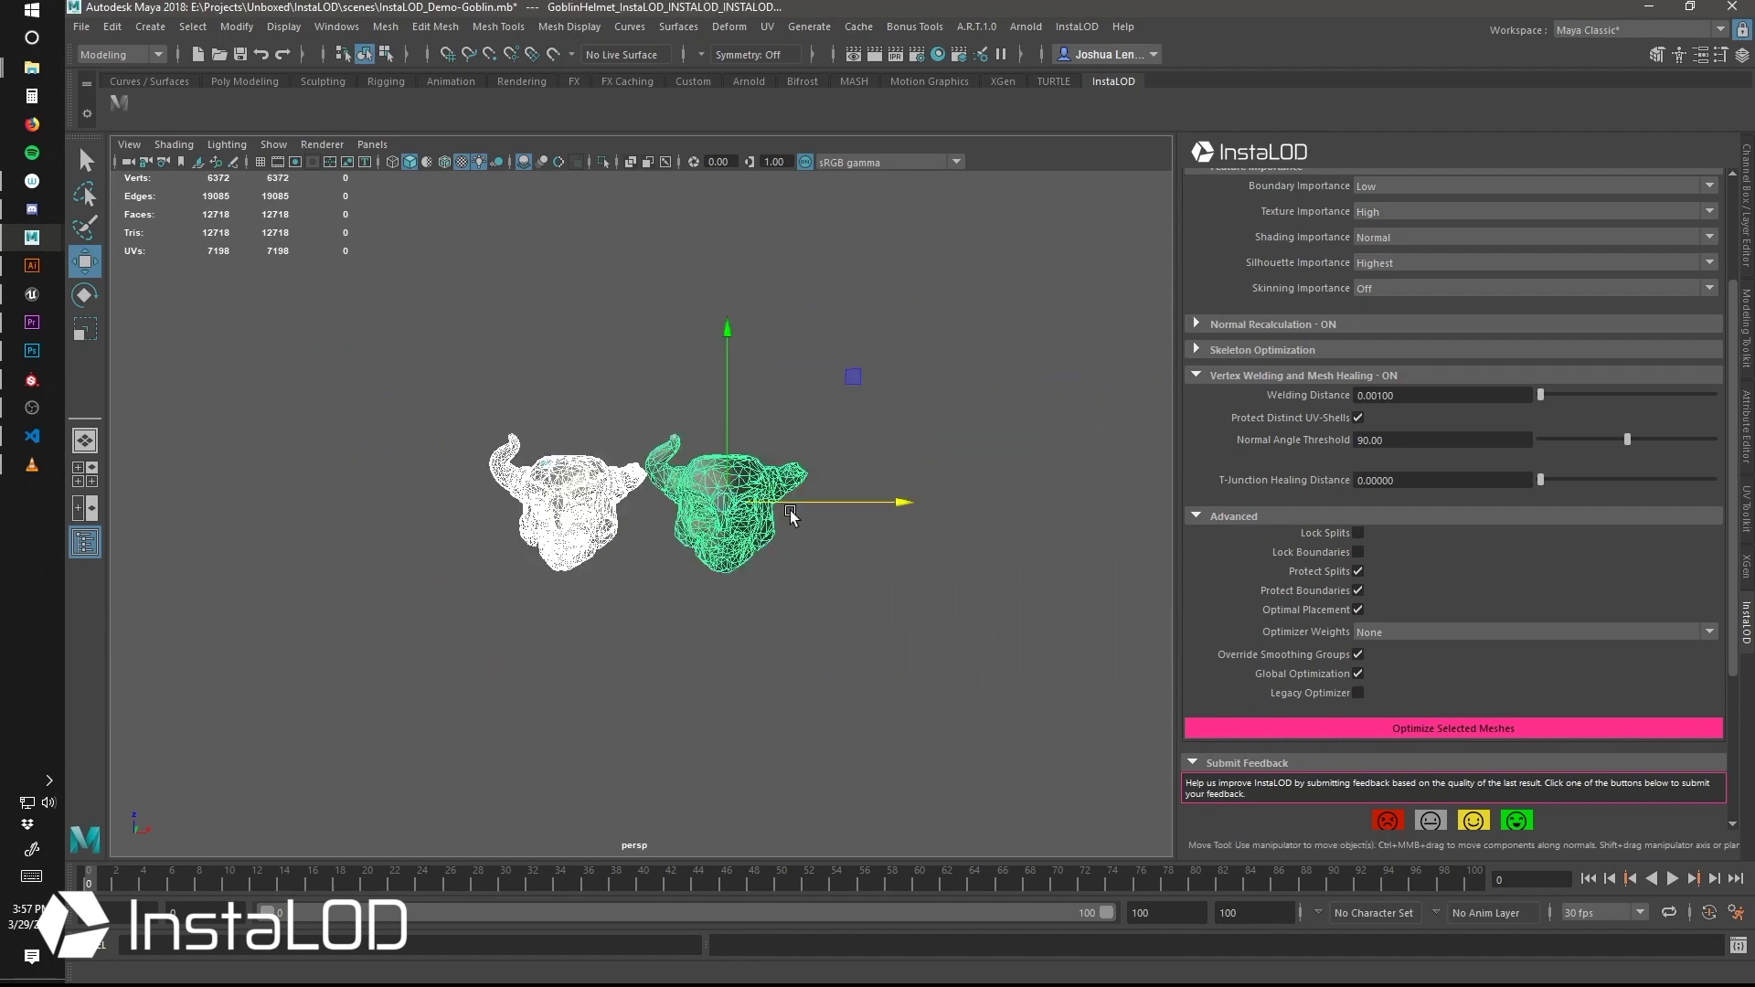
middle_click_drag(791, 514, 682, 572, "alt")
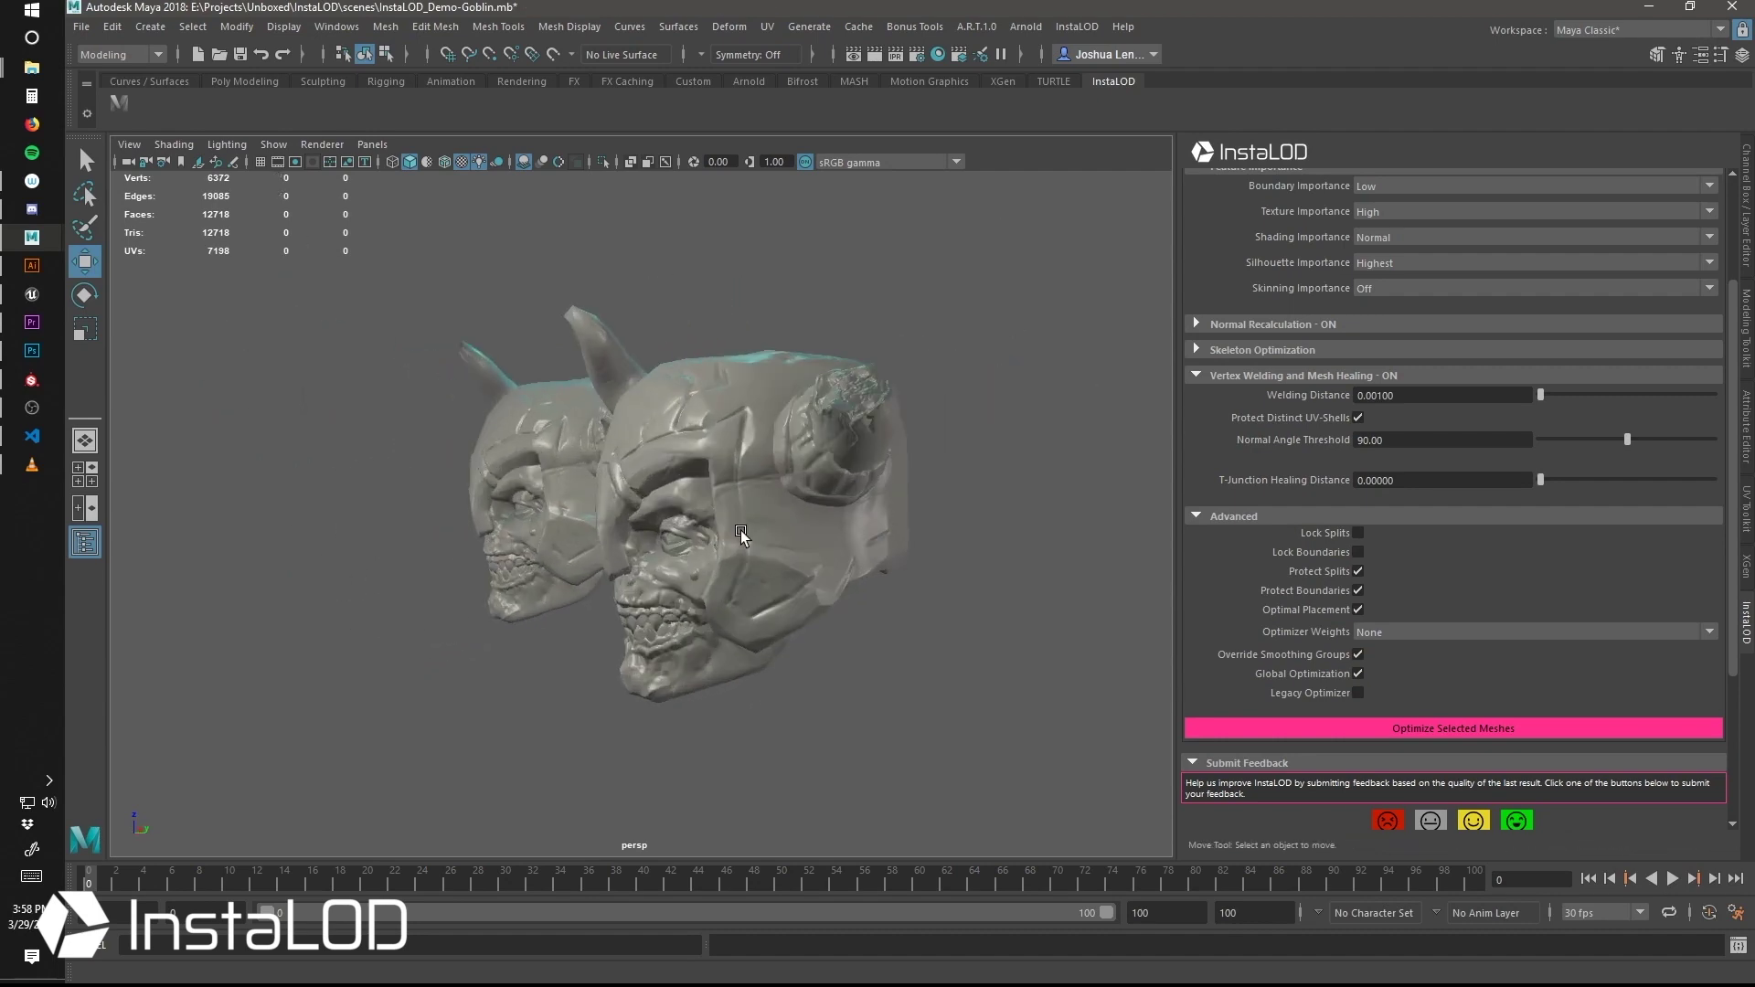
mouse_move(741, 534)
left_mouse_down("alt")
mouse_move(549, 517)
mouse_move(640, 549)
mouse_move(557, 588)
mouse_move(732, 539)
left_mouse_up("alt")
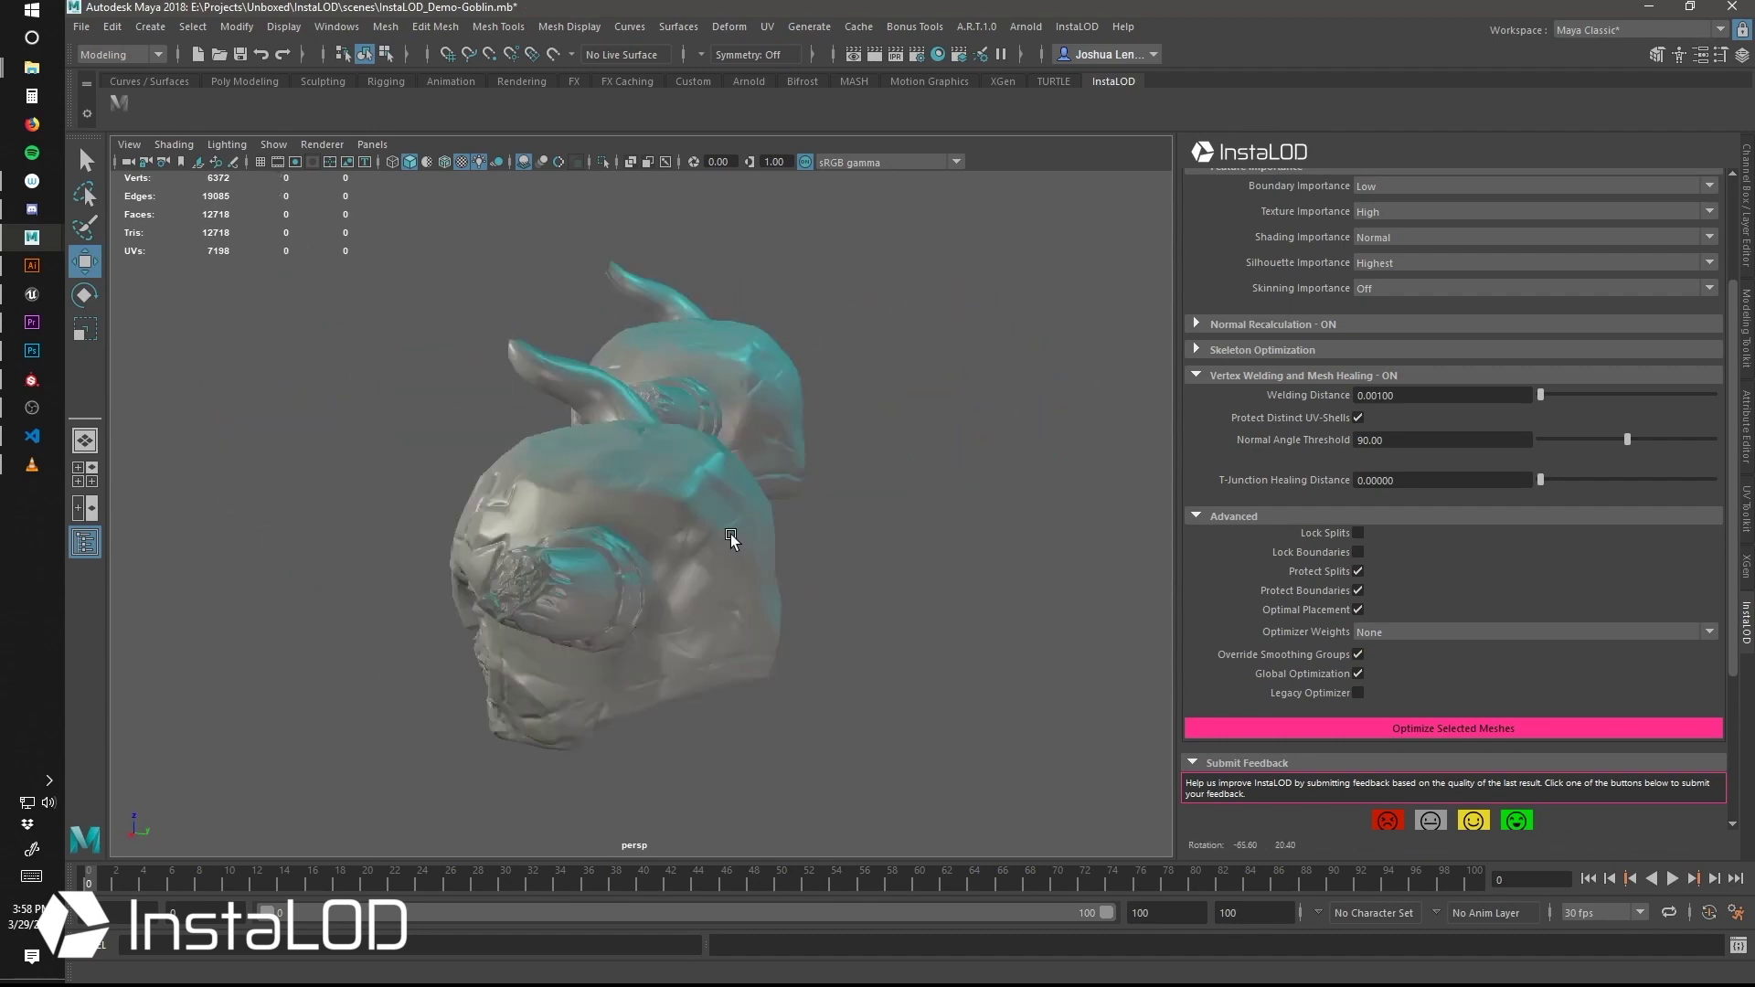